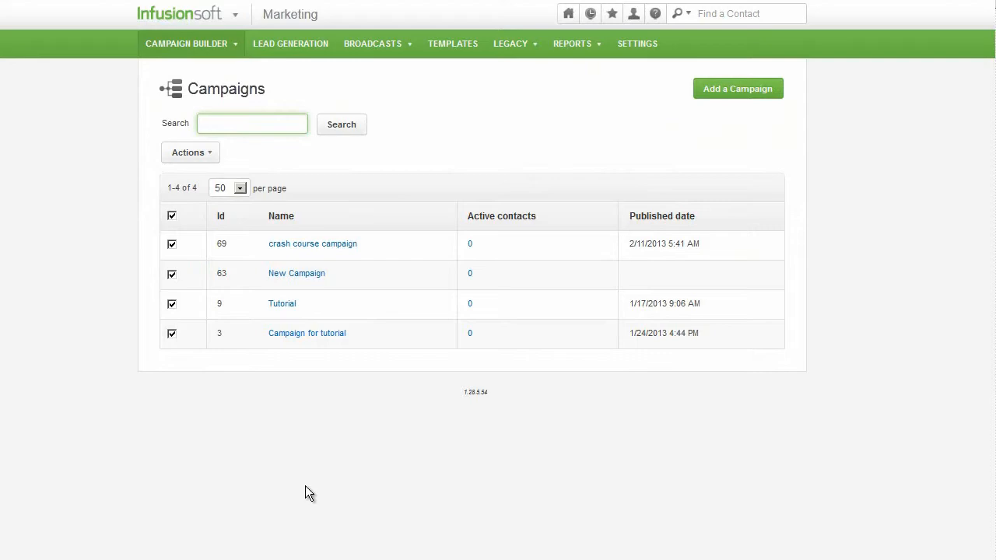
# Step: Create a new campaign named "Campaign X"
pyautogui.click(737, 90)
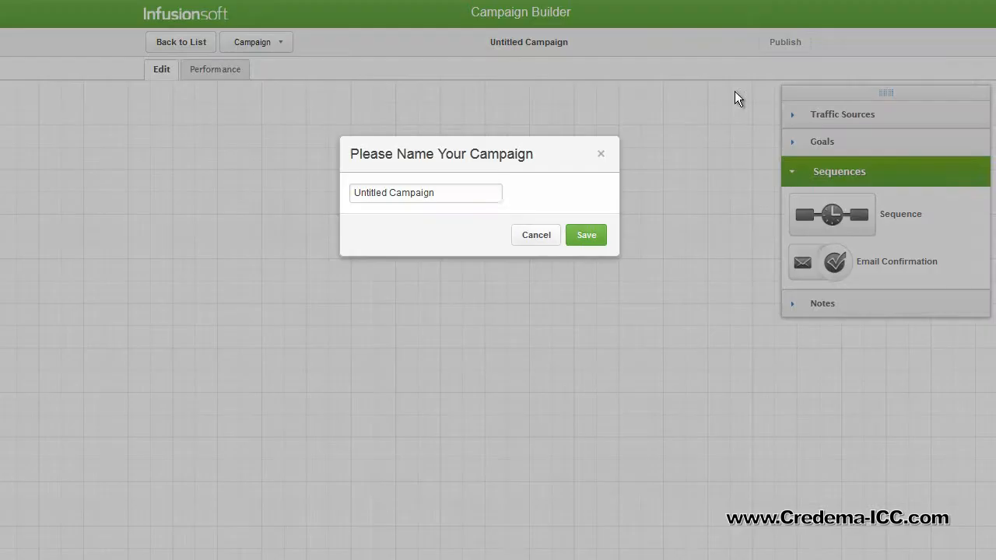
pyautogui.write('Campaign X')
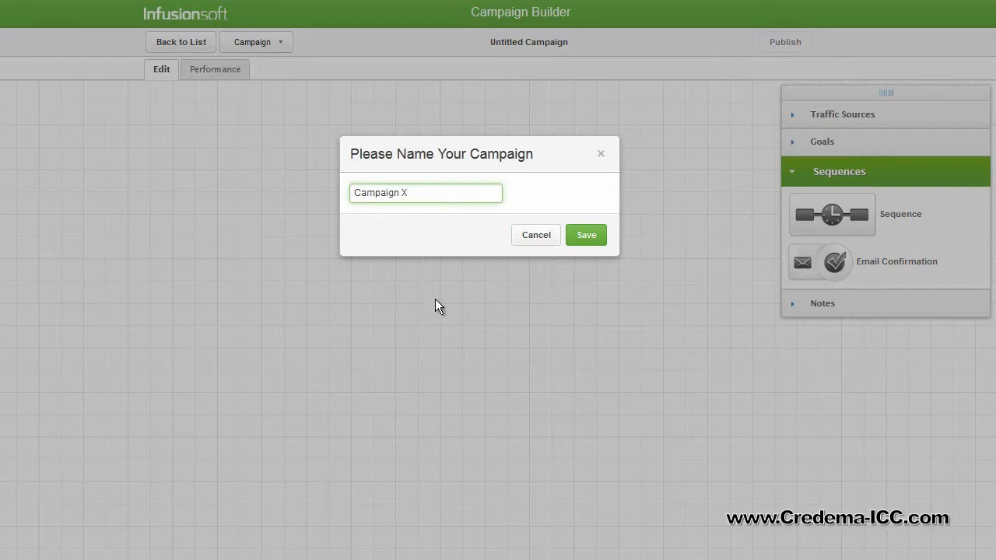
pyautogui.click(591, 240)
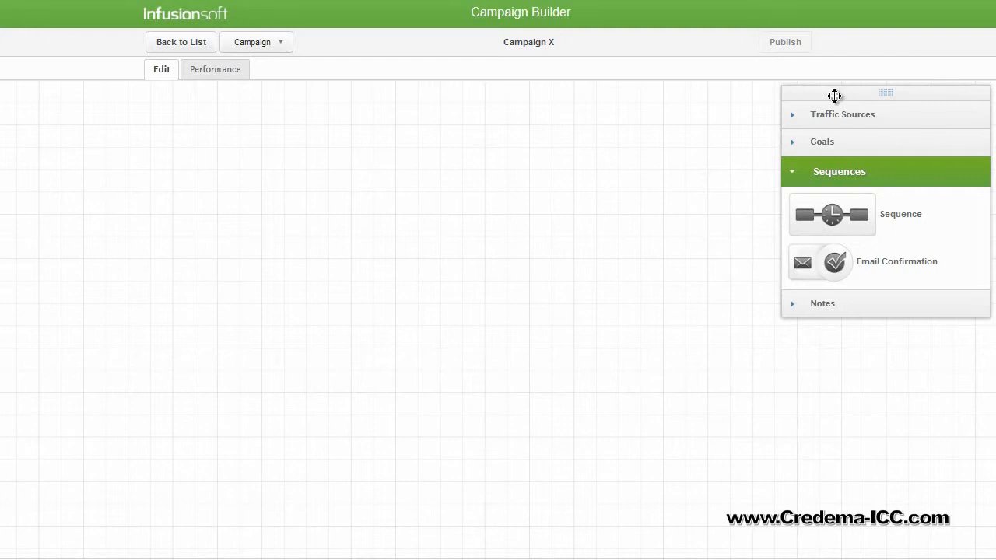
# Step: Place Facebook and YouTube traffic sources in a column beneath the Blog source on the campaign canvas
pyautogui.click(821, 115)
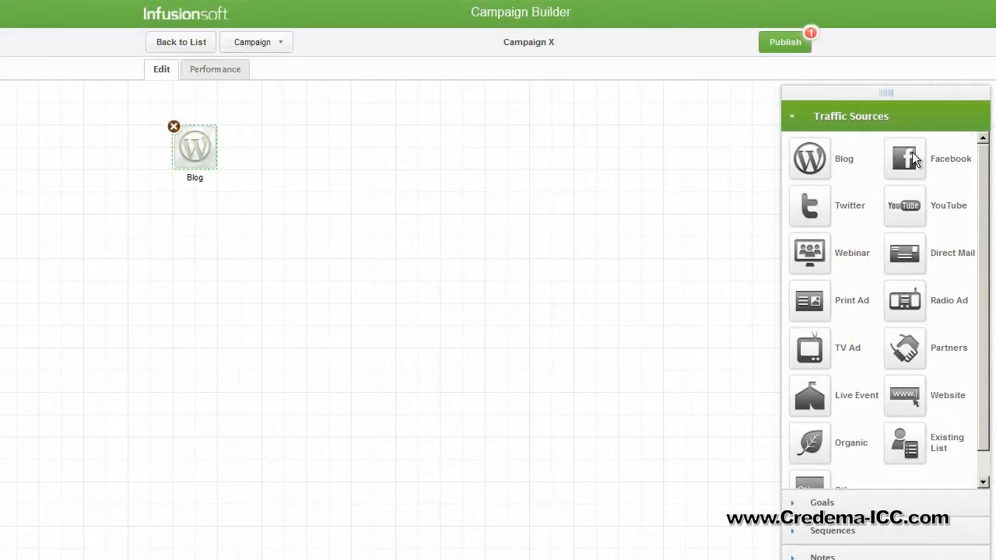
pyautogui.moveTo(917, 160); pyautogui.dragTo(179, 232)
pyautogui.moveTo(911, 211); pyautogui.dragTo(181, 314)
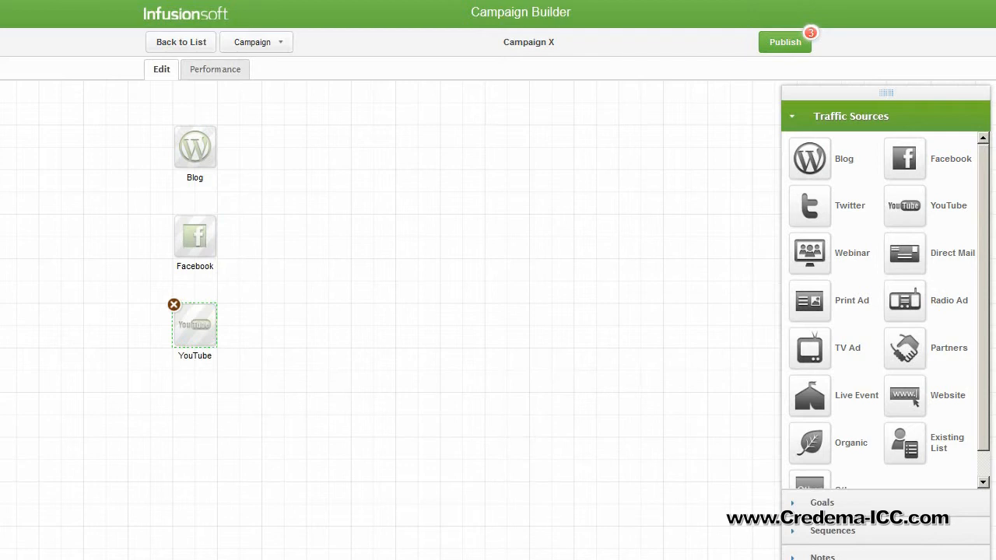
# Step: Place a Request information goal beside the Facebook source and rename it "FREE $50 Voucher"
pyautogui.click(793, 504)
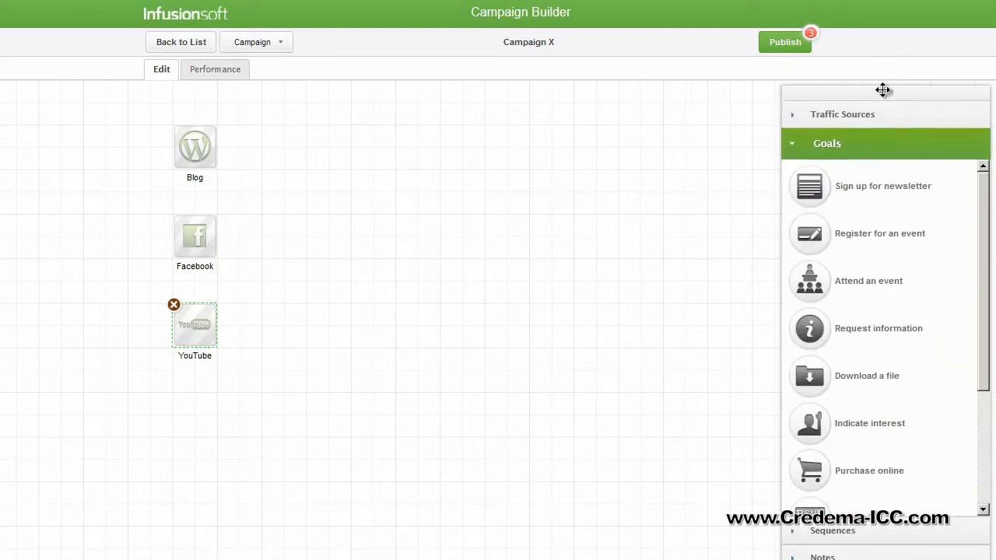
pyautogui.moveTo(883, 97); pyautogui.dragTo(871, 71)
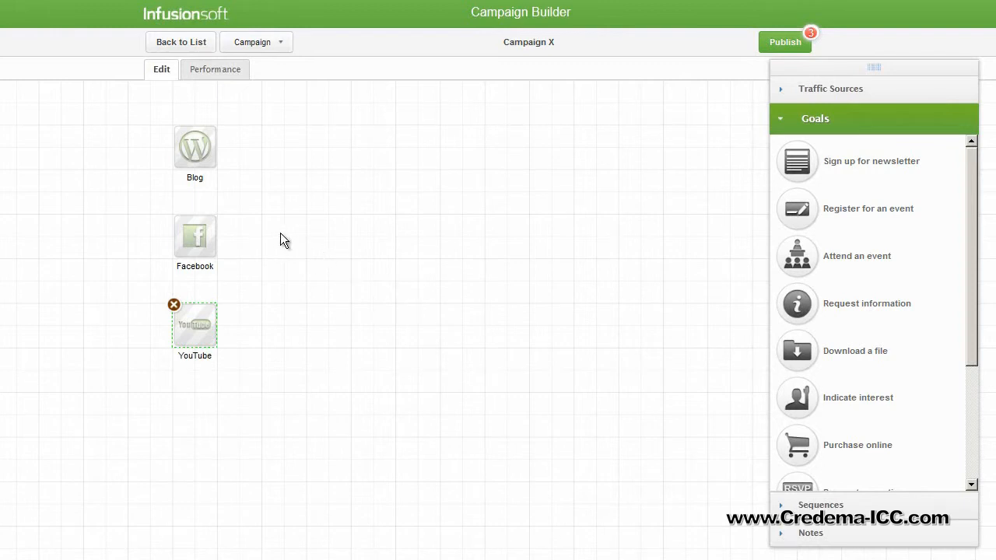
pyautogui.moveTo(795, 309); pyautogui.dragTo(265, 212)
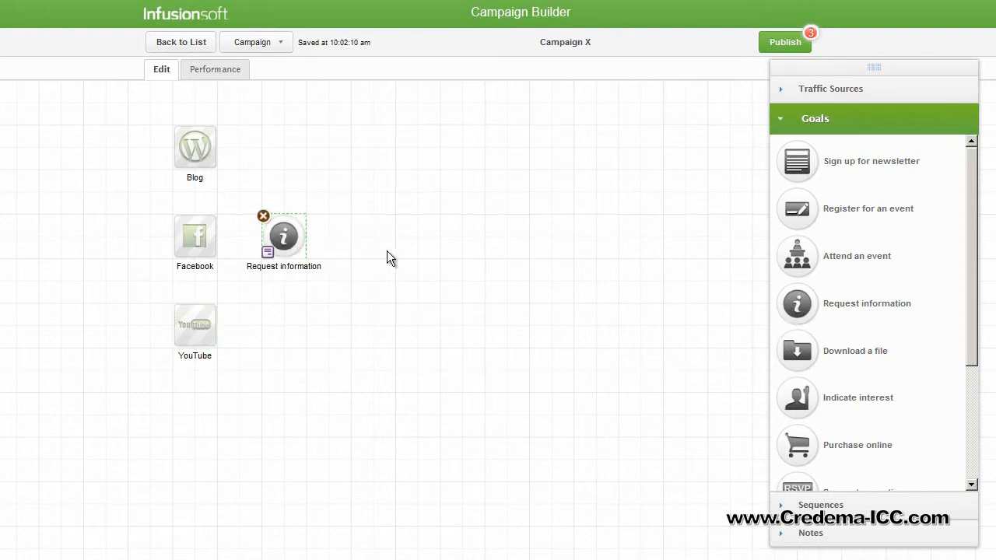
pyautogui.click(279, 264)
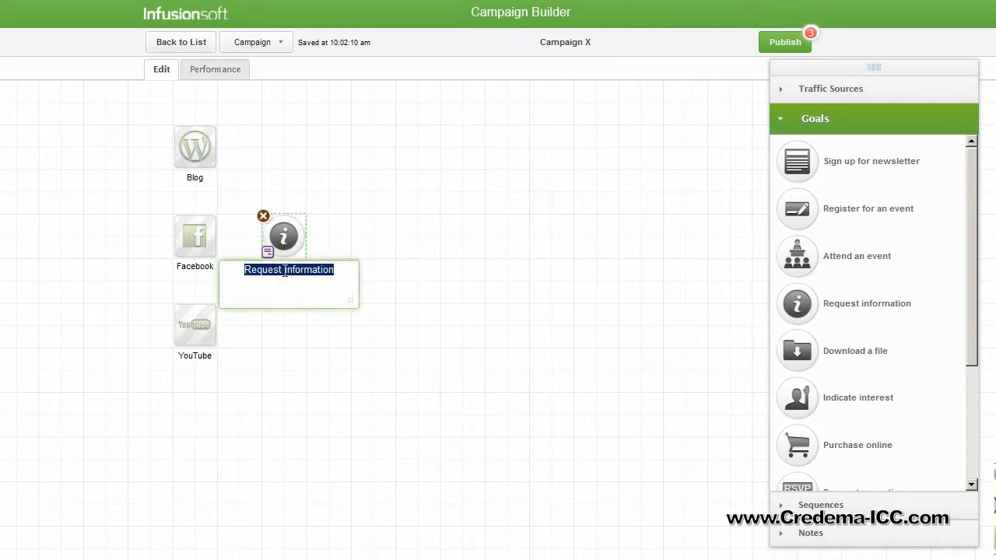
pyautogui.write('FREE')
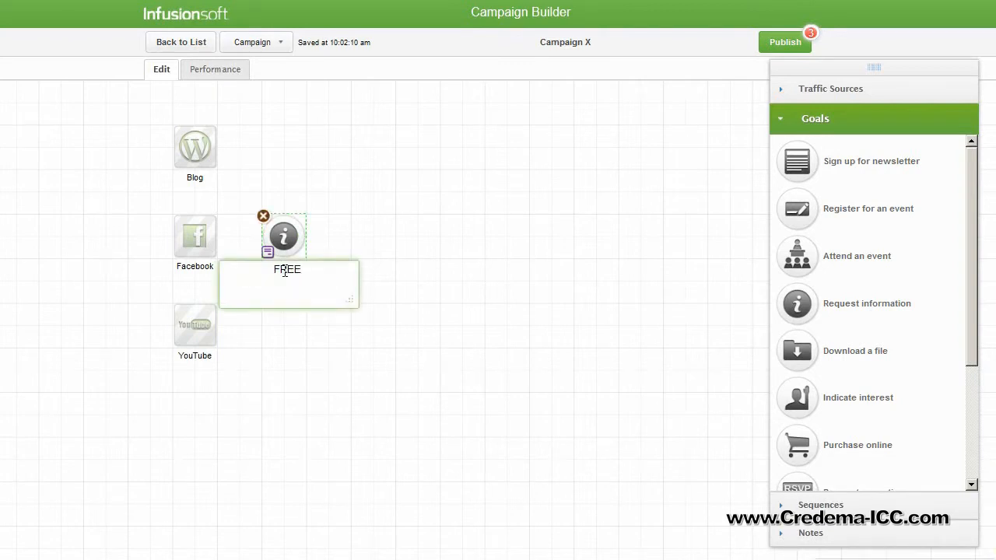
pyautogui.write(' $50 Voucher')
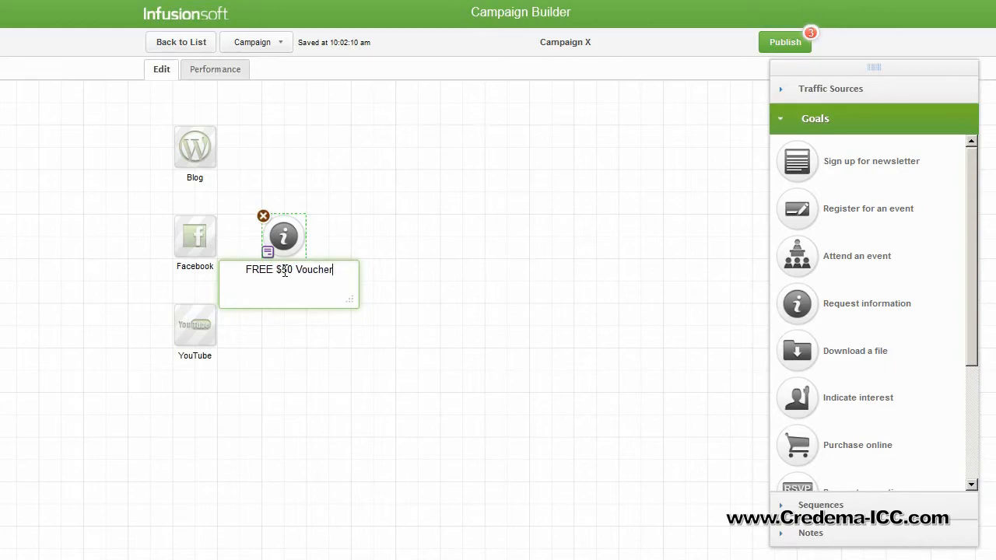
pyautogui.press('Return')
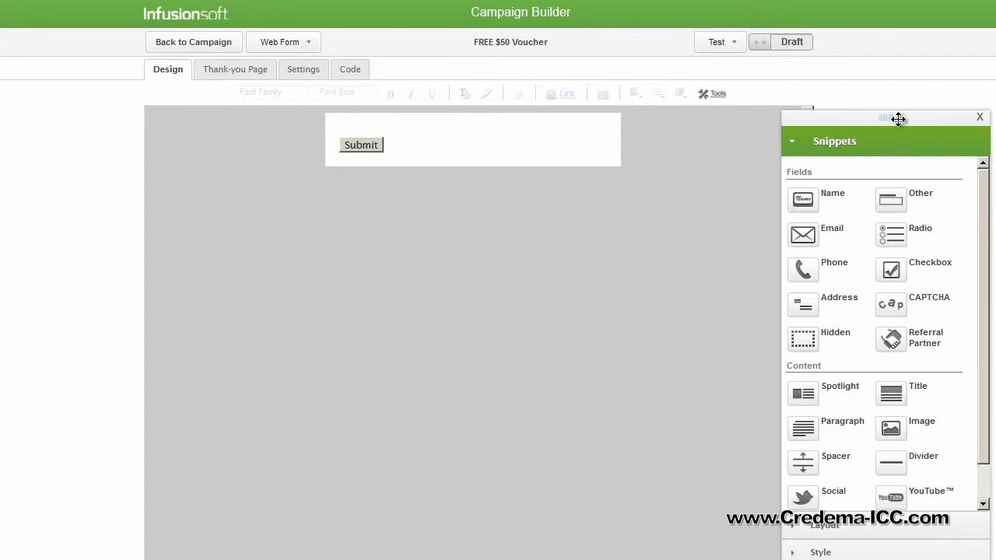
# Step: Add a required Name field above the web form's Submit button, showing First Name and Last Name
pyautogui.click(792, 144)
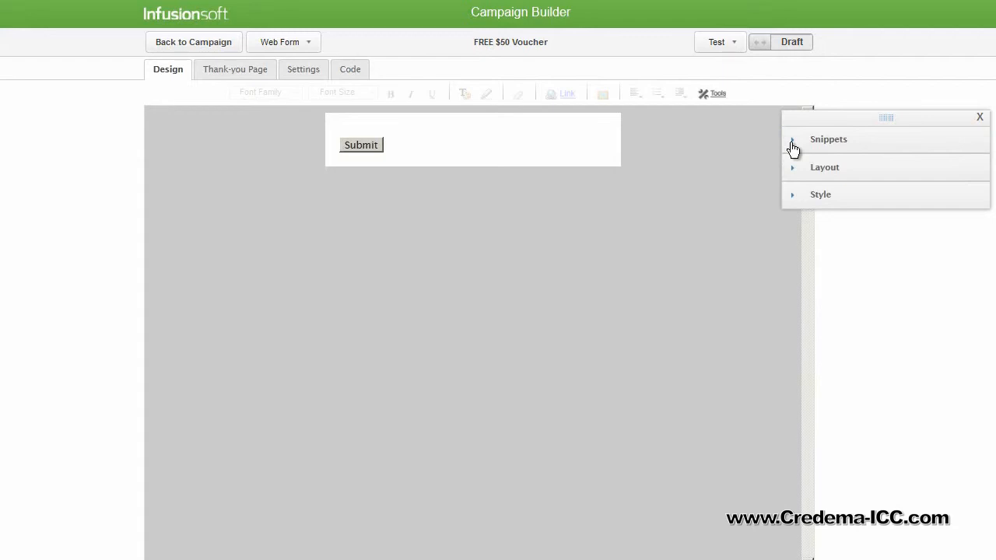
pyautogui.click(793, 145)
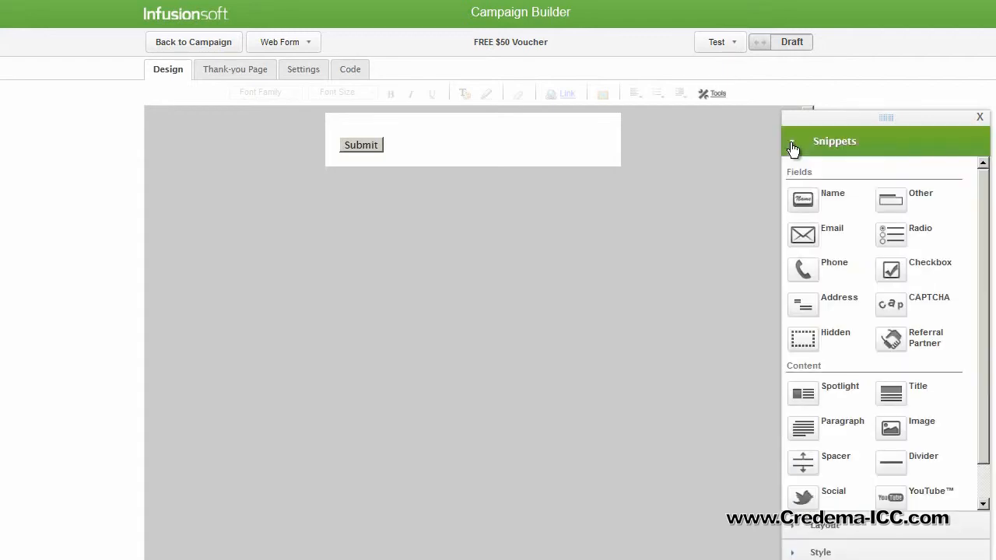
pyautogui.moveTo(802, 200); pyautogui.dragTo(487, 148)
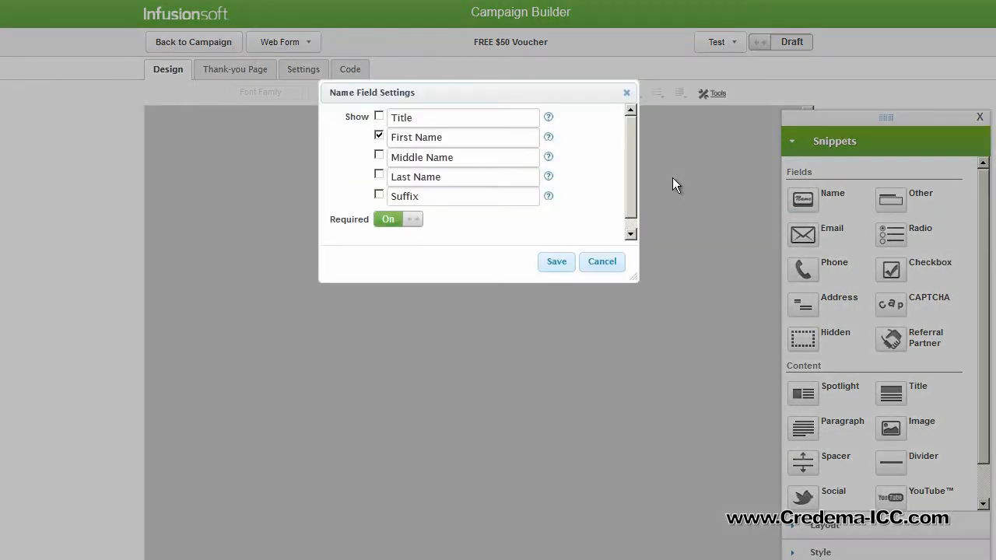
pyautogui.click(378, 175)
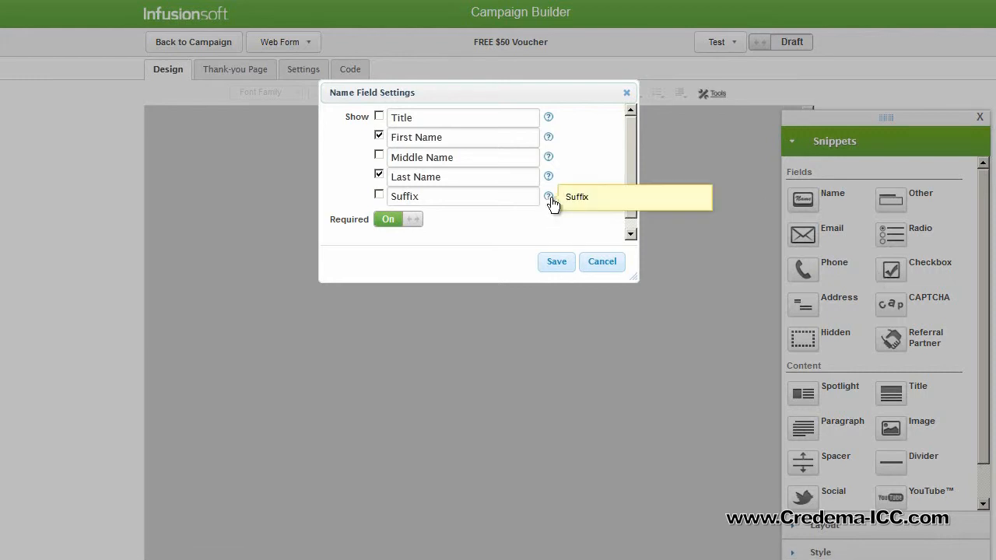
pyautogui.click(383, 218)
pyautogui.click(411, 221)
pyautogui.click(557, 262)
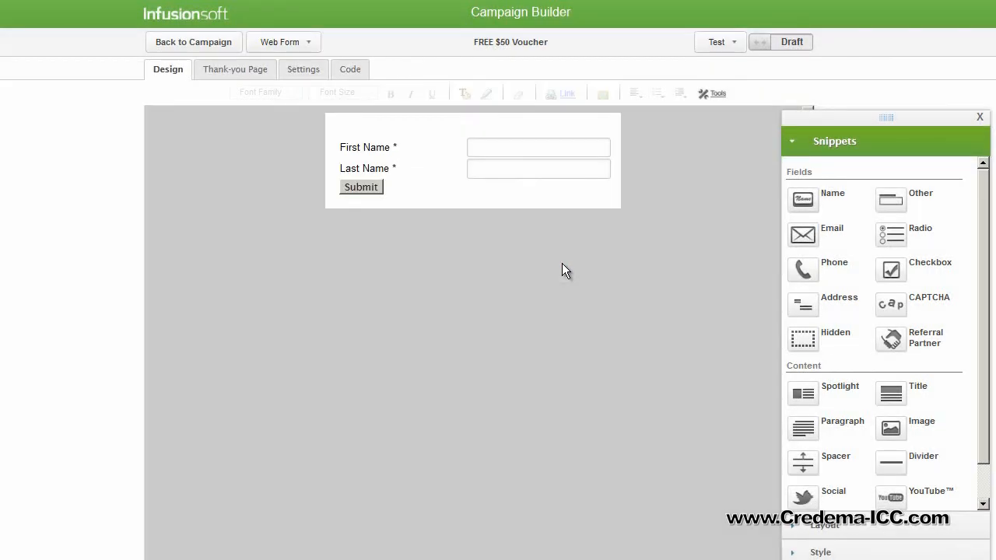
# Step: Try an Other field below Last Name with Required turned on, and cancel its settings
pyautogui.moveTo(892, 208); pyautogui.dragTo(349, 188)
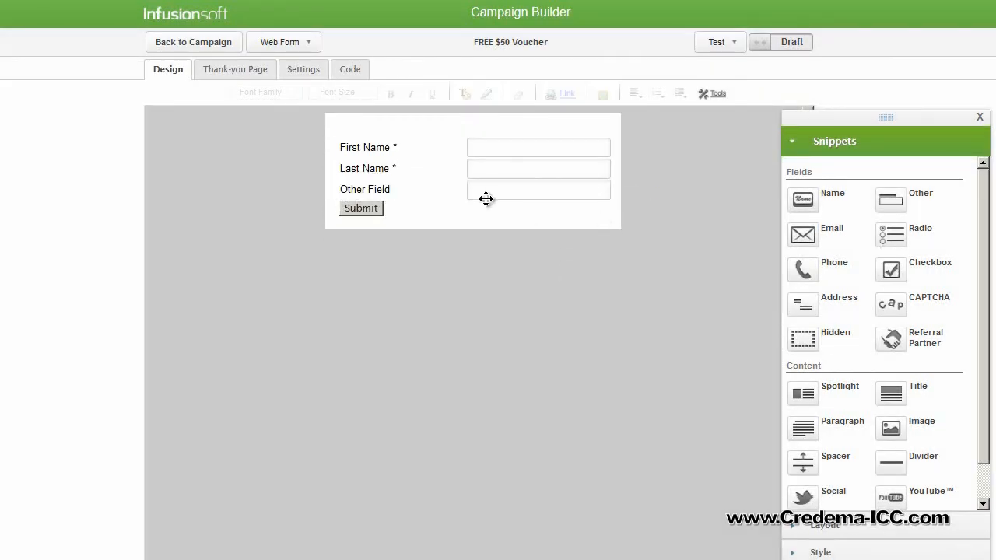
pyautogui.click(382, 195)
pyautogui.click(457, 118)
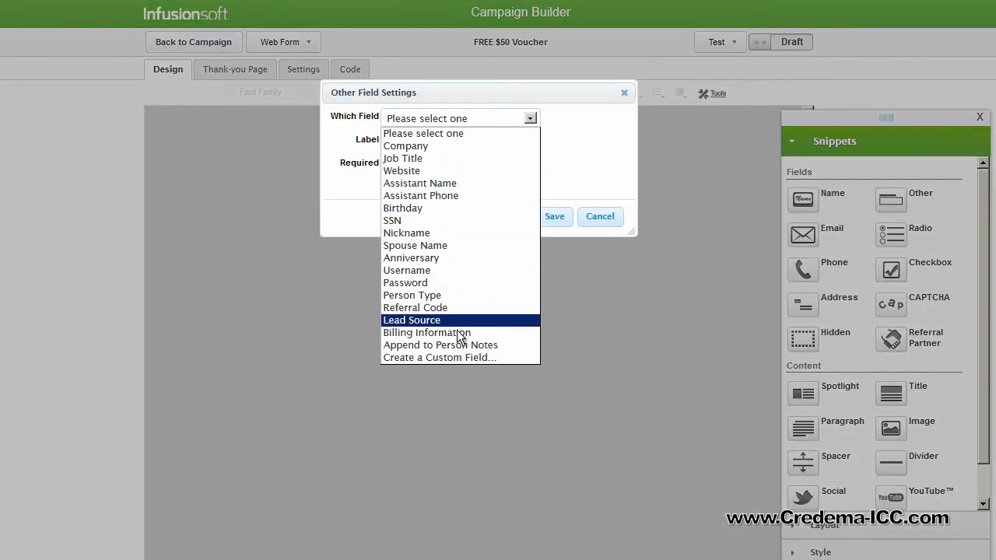
pyautogui.click(572, 173)
pyautogui.click(512, 141)
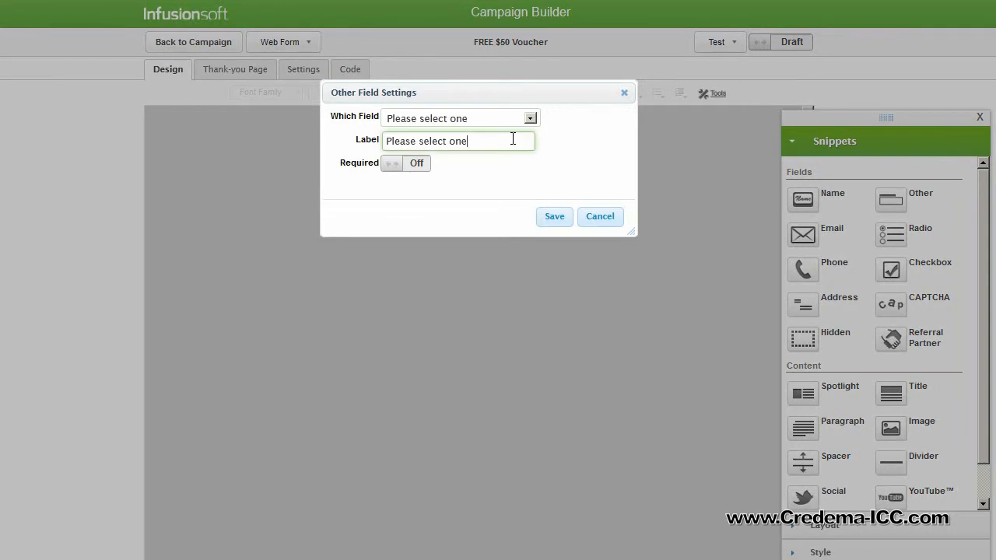
pyautogui.tripleClick(512, 141)
pyautogui.click(425, 165)
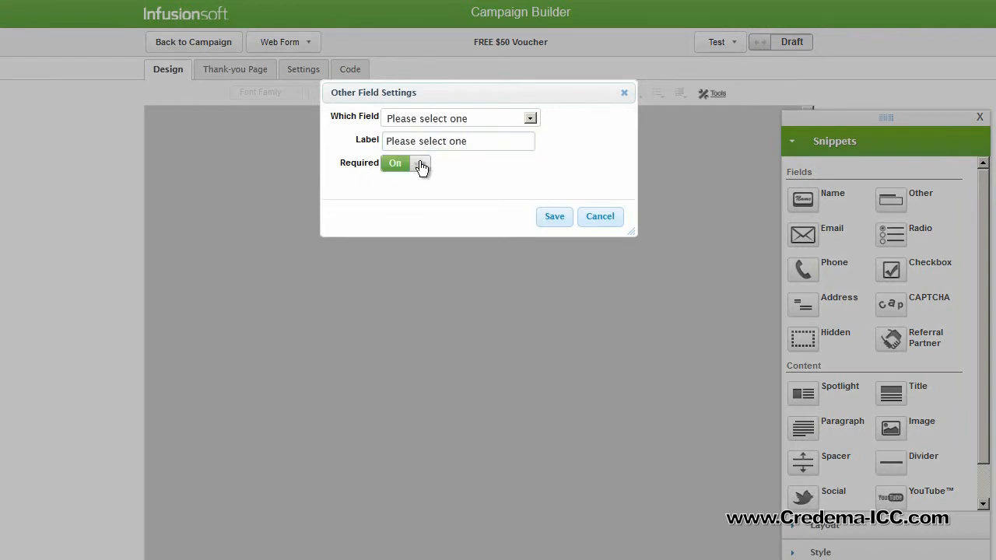
pyautogui.click(600, 217)
# Step: Try a Radio field on the form, applying the tag "Customer Tags -> New Customer" to its first option
pyautogui.moveTo(895, 233); pyautogui.dragTo(454, 187)
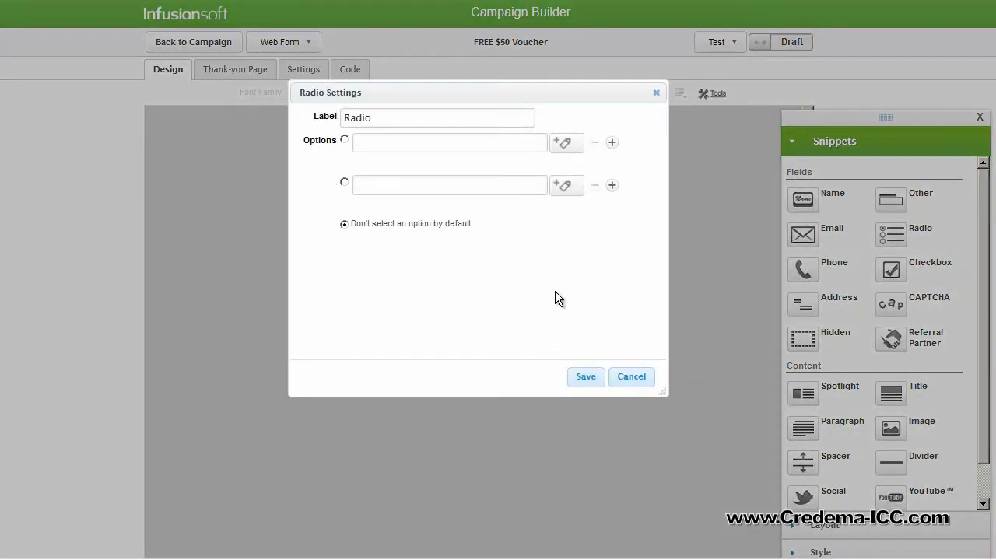
pyautogui.doubleClick(441, 117)
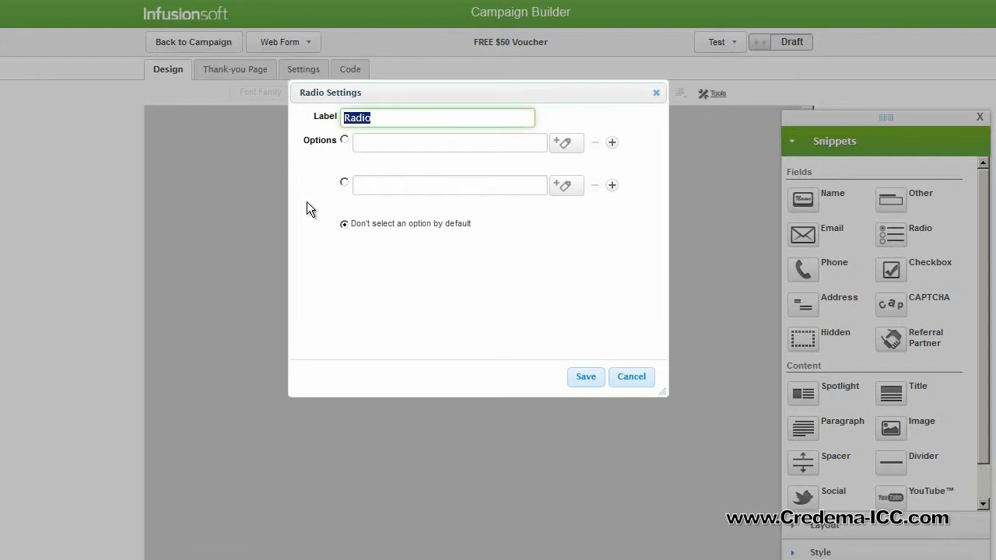
pyautogui.click(466, 295)
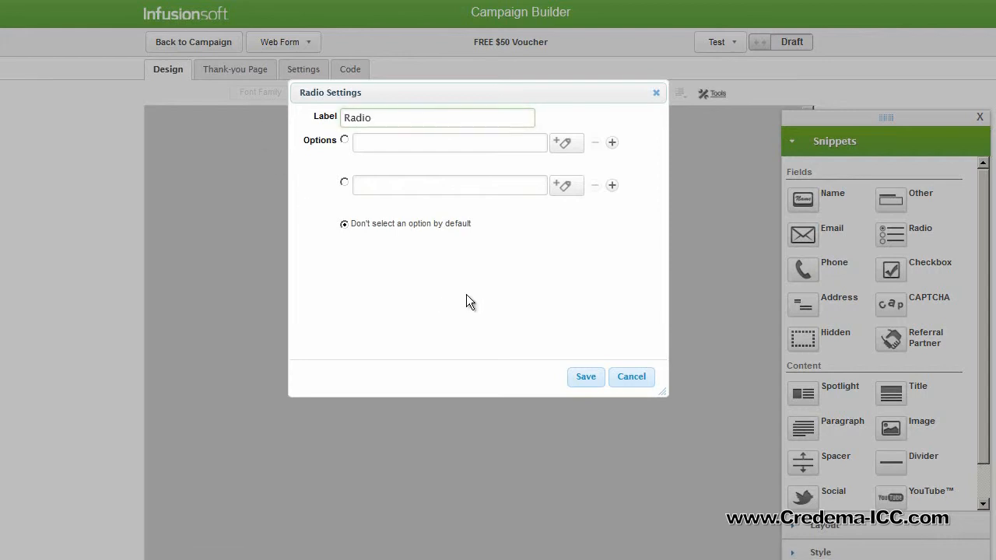
pyautogui.click(567, 144)
pyautogui.click(554, 187)
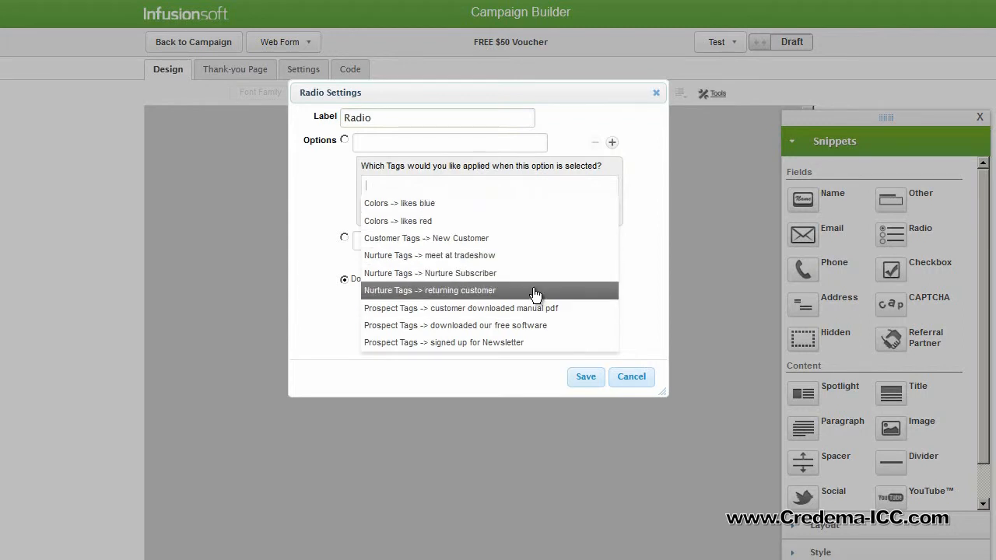
pyautogui.click(519, 238)
# Step: Try the tag "Colors -> likes red" on the second radio option, and cancel the radio settings
pyautogui.click(570, 259)
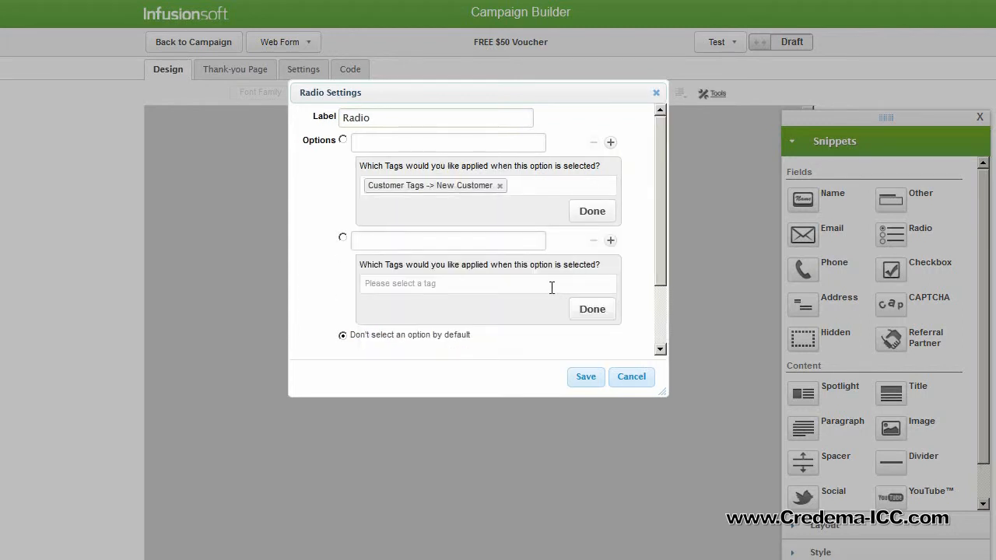
pyautogui.click(551, 286)
pyautogui.moveTo(662, 252); pyautogui.dragTo(662, 321)
pyautogui.click(548, 192)
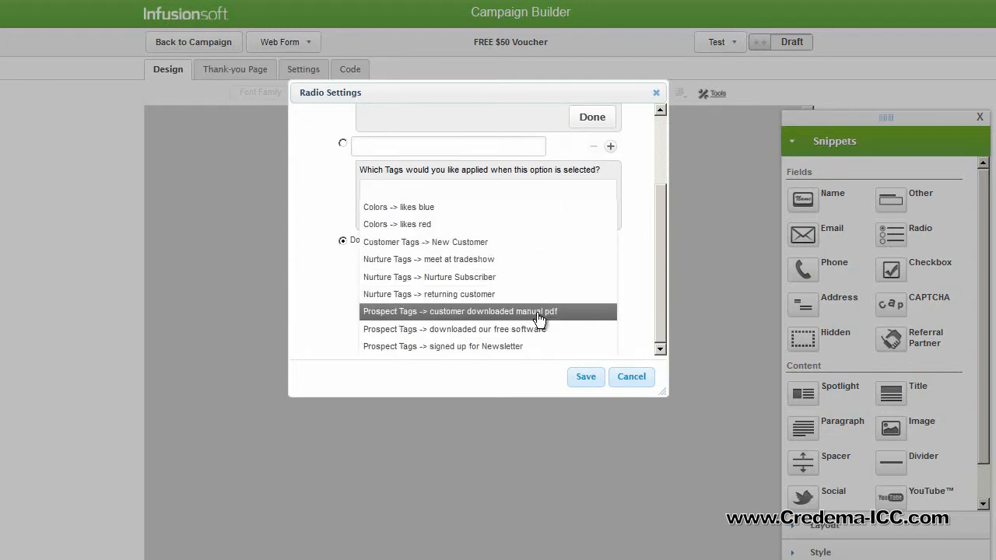
pyautogui.click(533, 225)
pyautogui.scroll(1, 535, 233)
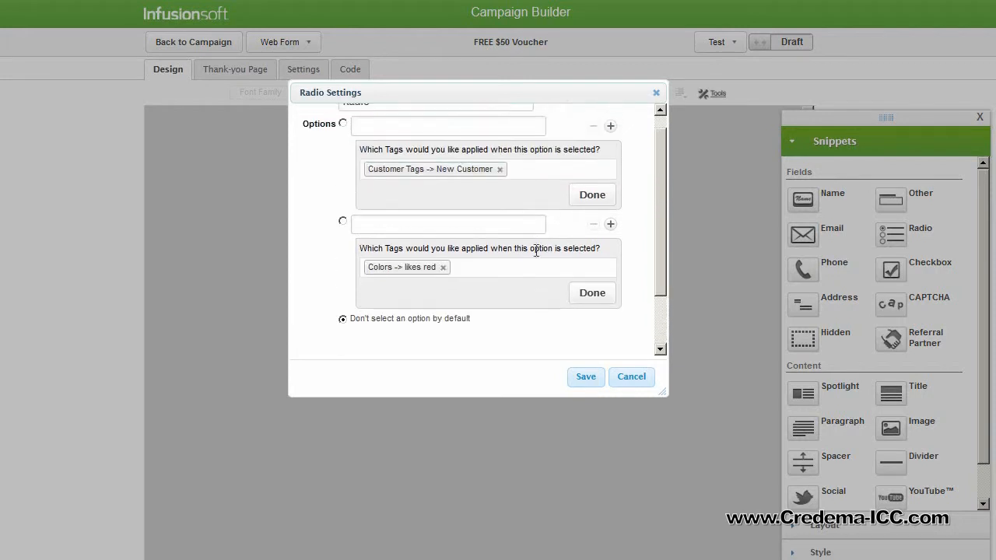
pyautogui.click(586, 199)
pyautogui.click(588, 247)
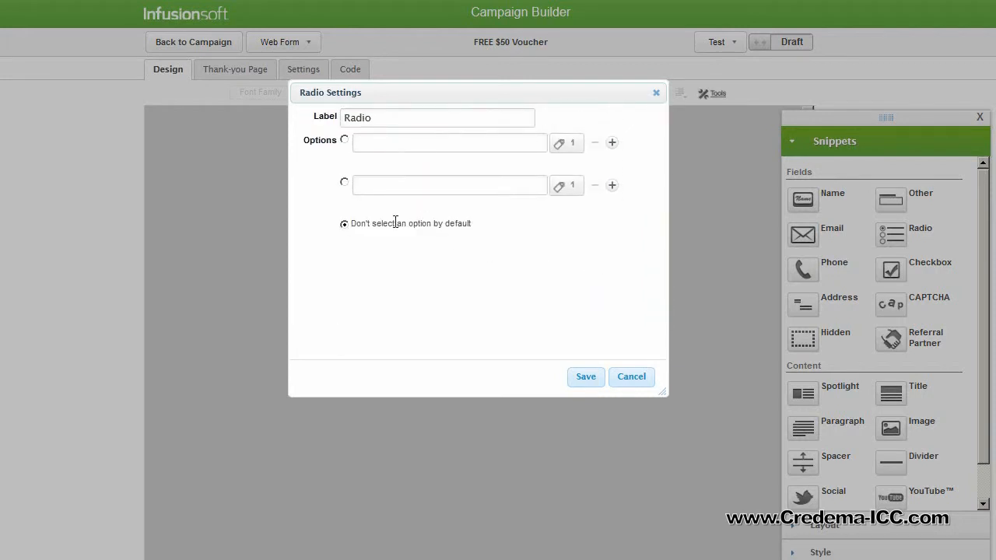
pyautogui.click(631, 377)
# Step: Try a Checkbox field below Last Name with Prechecked and Align with fields turned on, and cancel its settings
pyautogui.moveTo(891, 269); pyautogui.dragTo(370, 189)
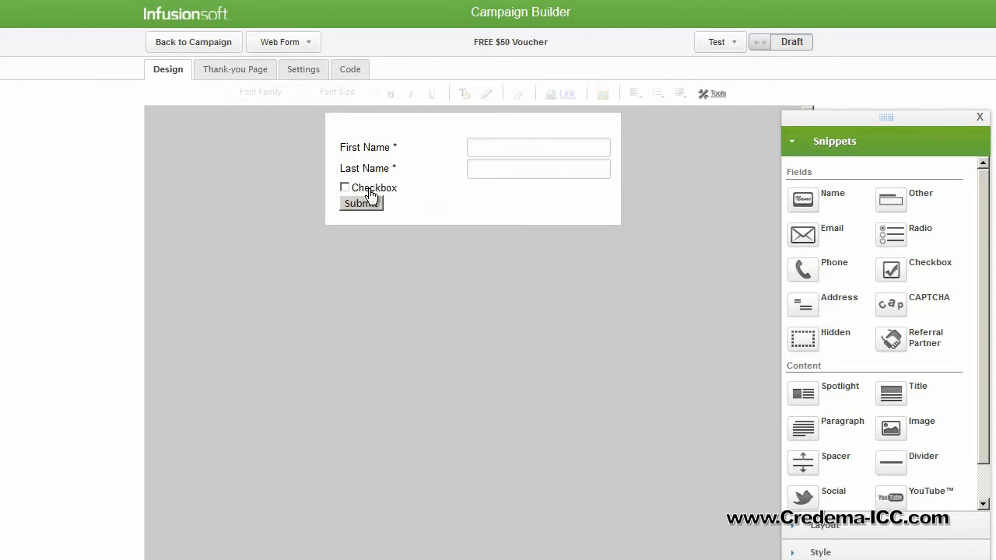
pyautogui.doubleClick(399, 193)
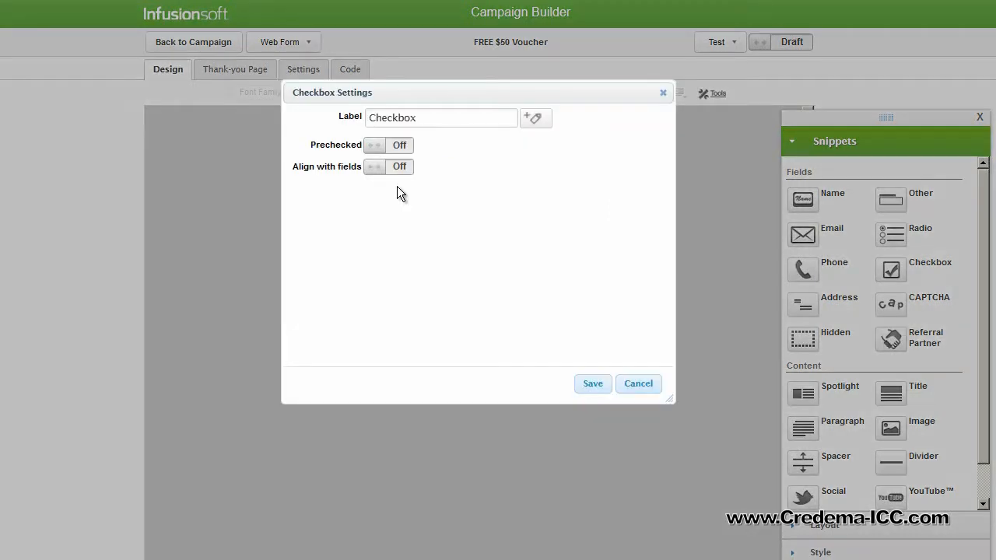
pyautogui.moveTo(464, 118); pyautogui.dragTo(330, 124)
pyautogui.click(535, 119)
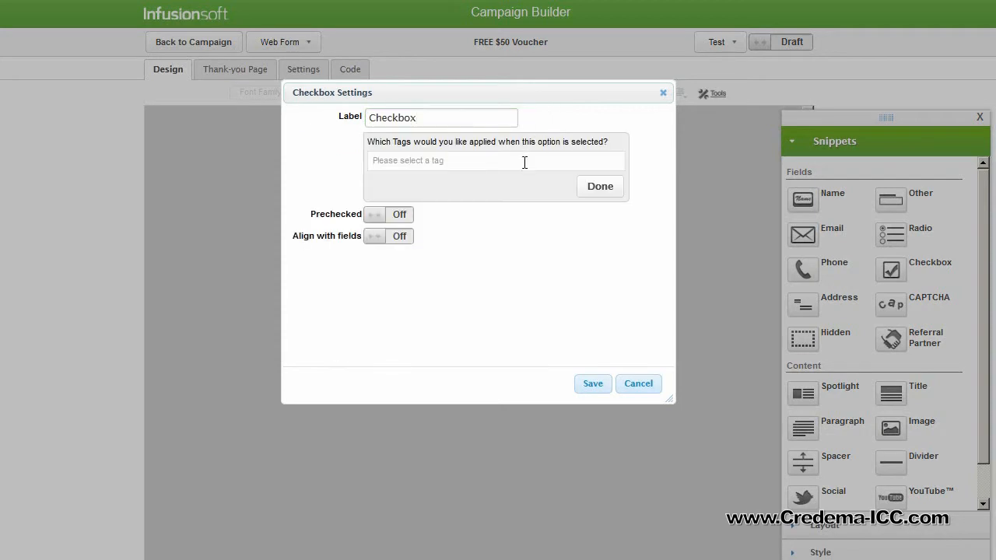
pyautogui.click(524, 163)
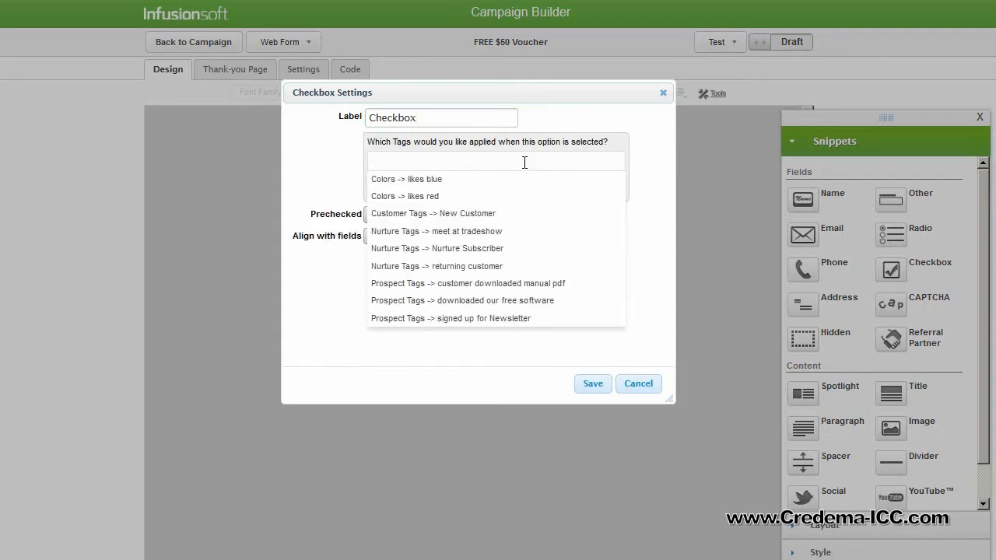
pyautogui.click(389, 220)
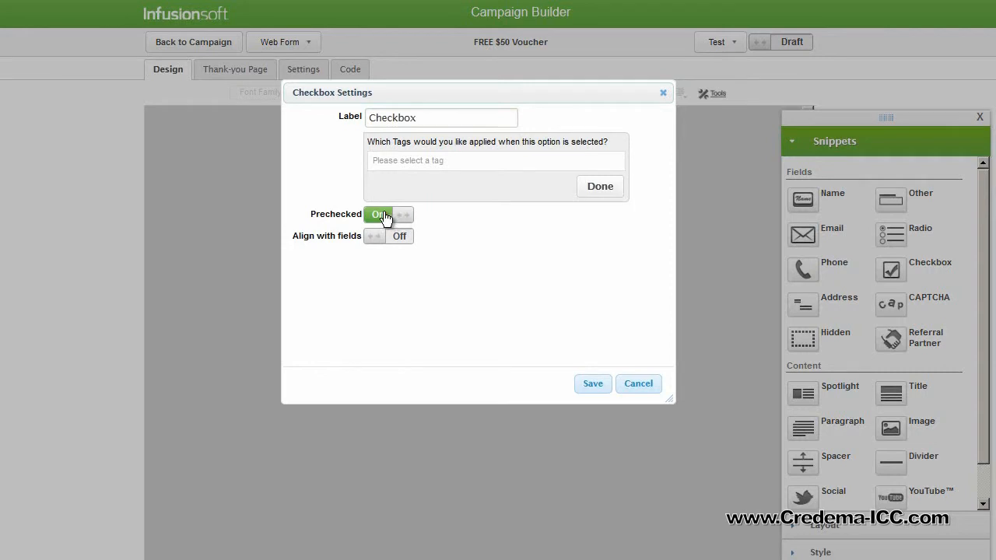
pyautogui.click(405, 237)
pyautogui.click(637, 385)
# Step: Add a Rechnungsadresse address group below Last Name, showing Street Address 1, City, State and Postal Code with Required off
pyautogui.moveTo(803, 305); pyautogui.dragTo(355, 184)
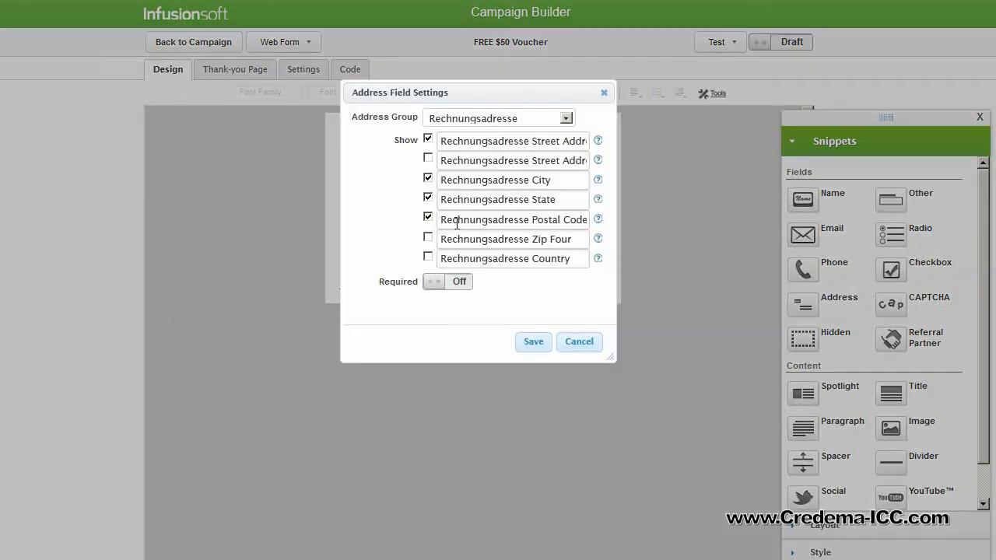
pyautogui.click(521, 123)
pyautogui.click(521, 123)
pyautogui.moveTo(599, 144)
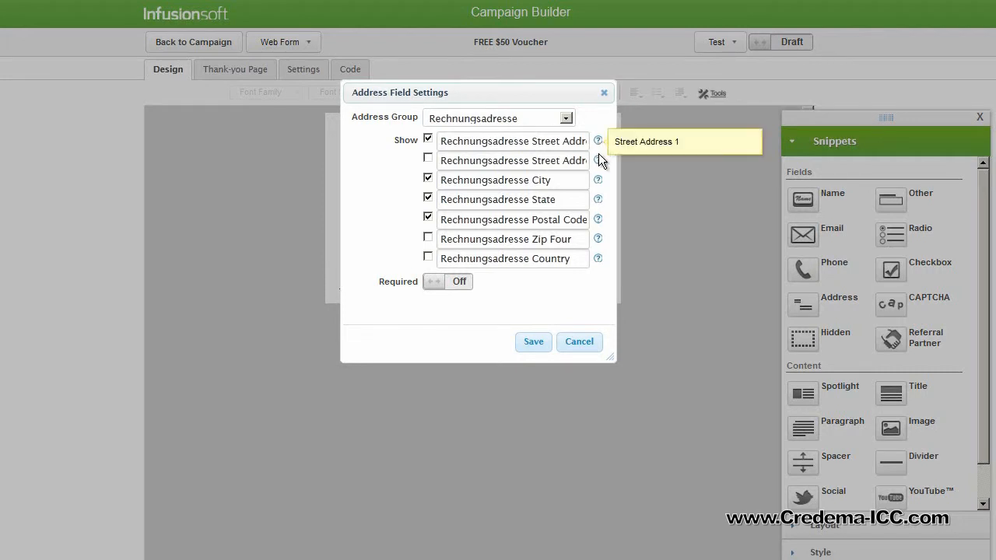
pyautogui.moveTo(599, 165)
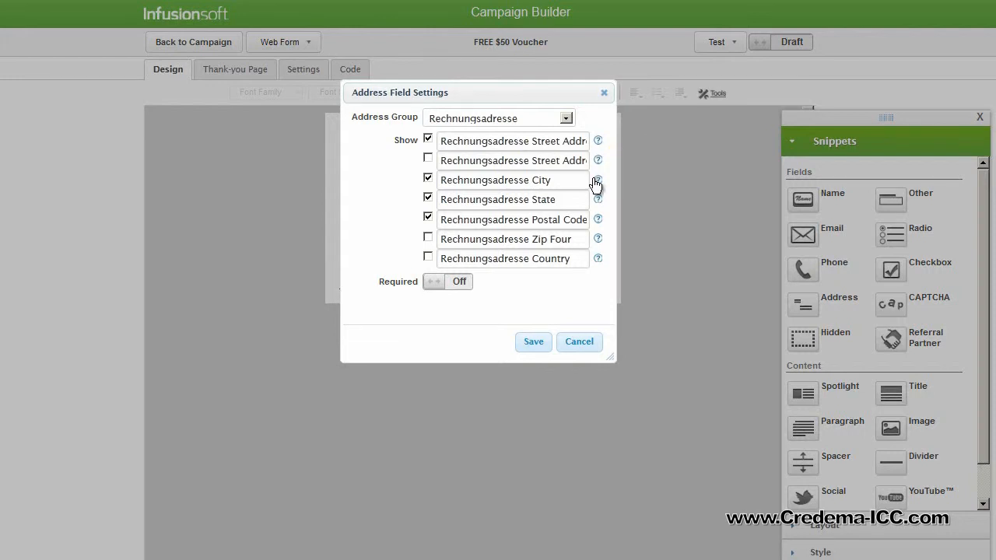
pyautogui.moveTo(596, 185)
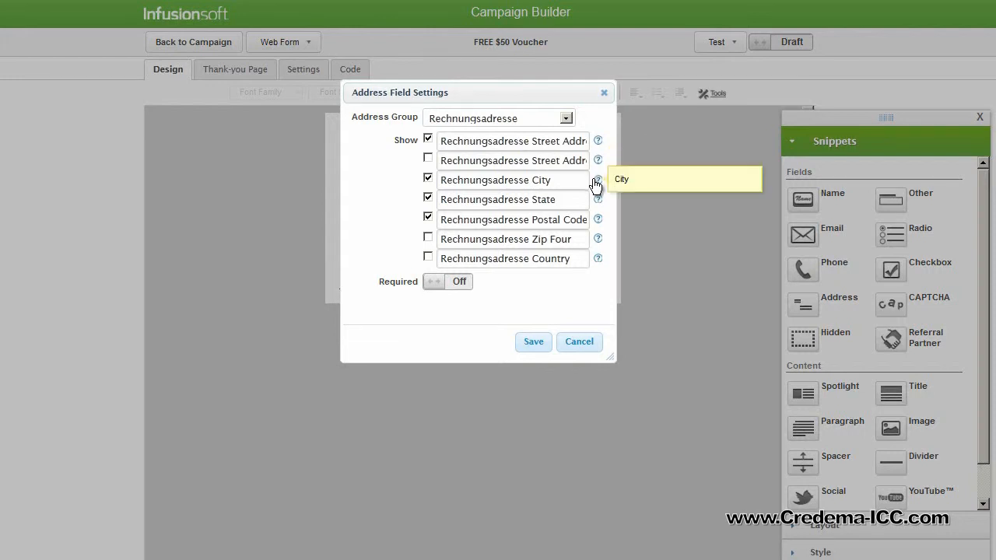
pyautogui.moveTo(598, 204)
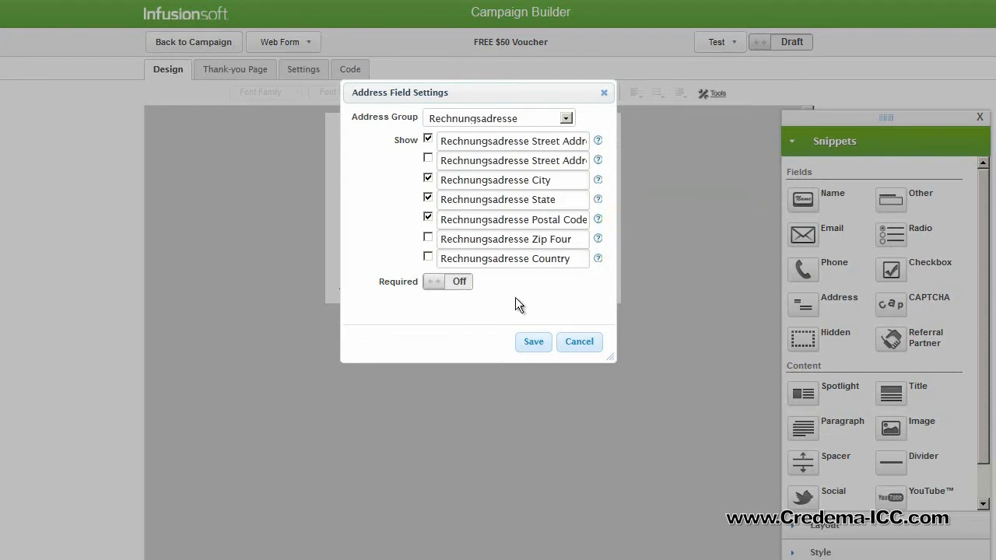
pyautogui.click(462, 288)
pyautogui.click(462, 288)
pyautogui.click(534, 343)
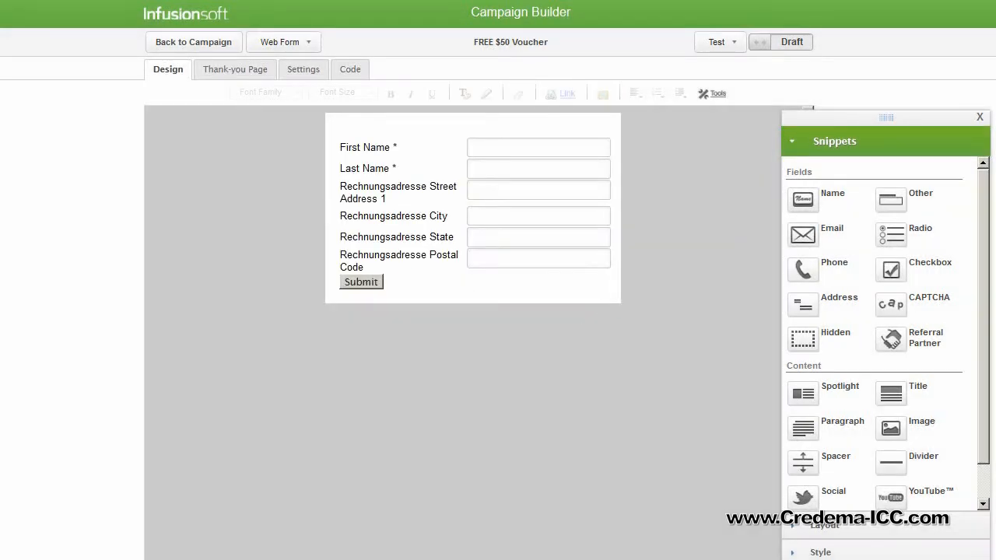
# Step: Try the CAPTCHA and Referral Partner snippets on the form, and review the Referral Partner's Parent, Backup Parent and Programs settings
pyautogui.moveTo(891, 304); pyautogui.dragTo(504, 248)
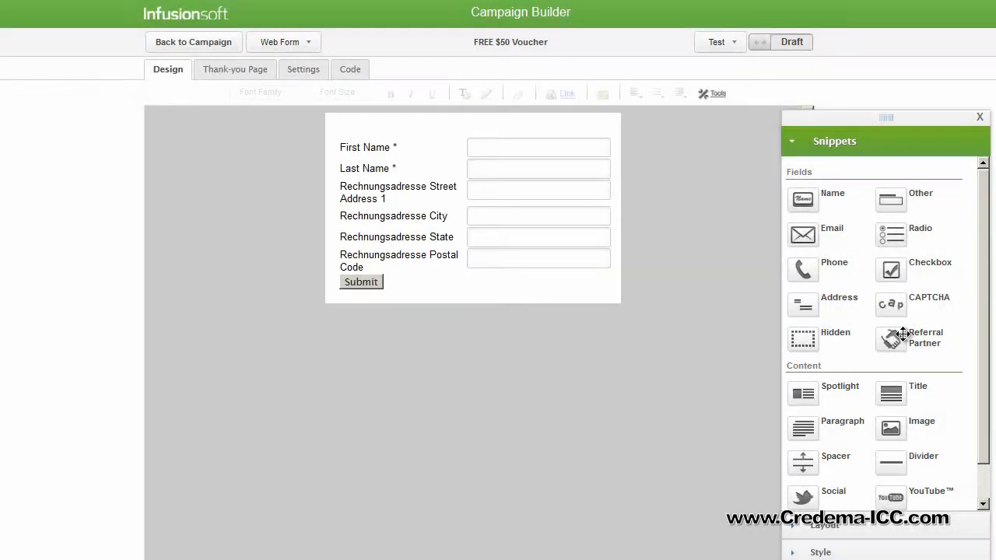
pyautogui.moveTo(894, 336); pyautogui.dragTo(362, 289)
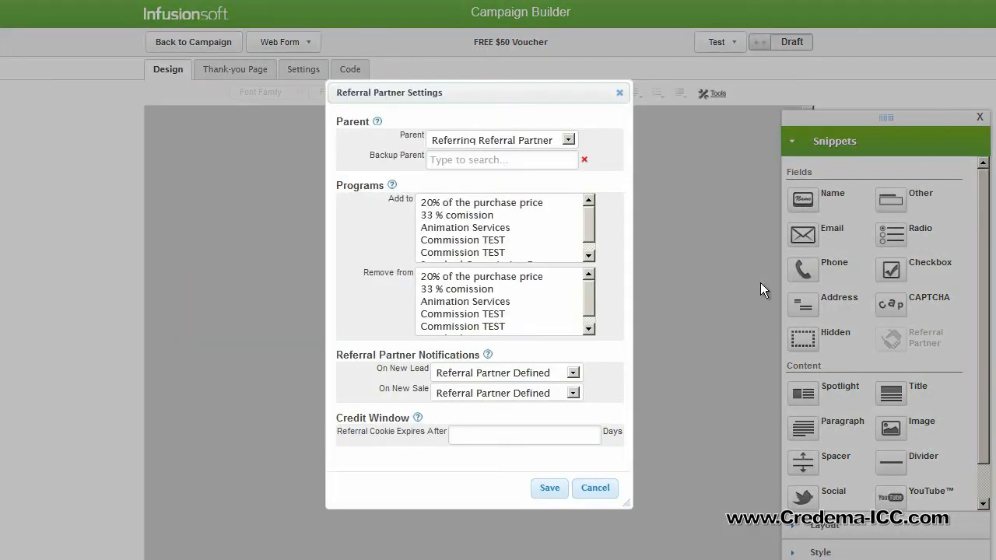
pyautogui.moveTo(375, 123)
pyautogui.click(568, 139)
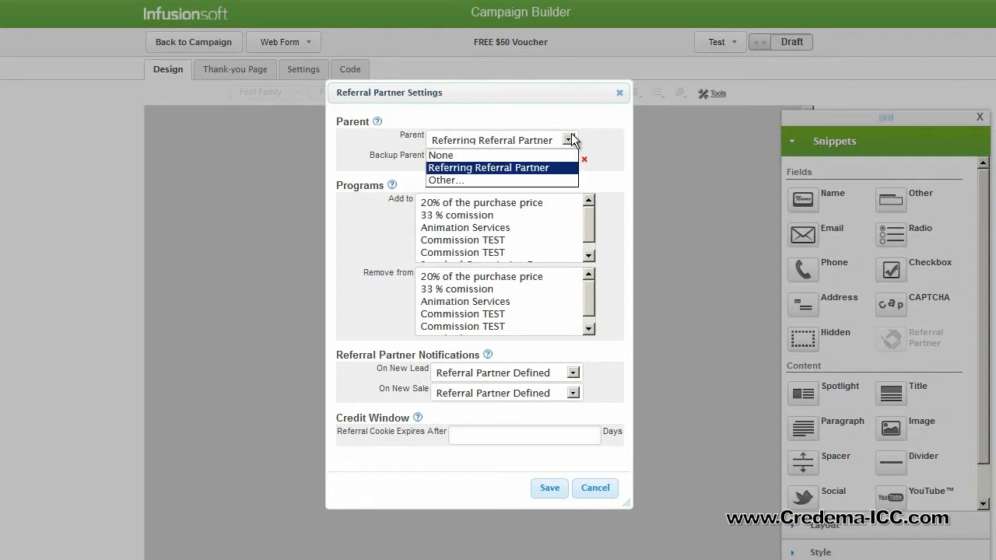
pyautogui.click(571, 139)
pyautogui.click(561, 158)
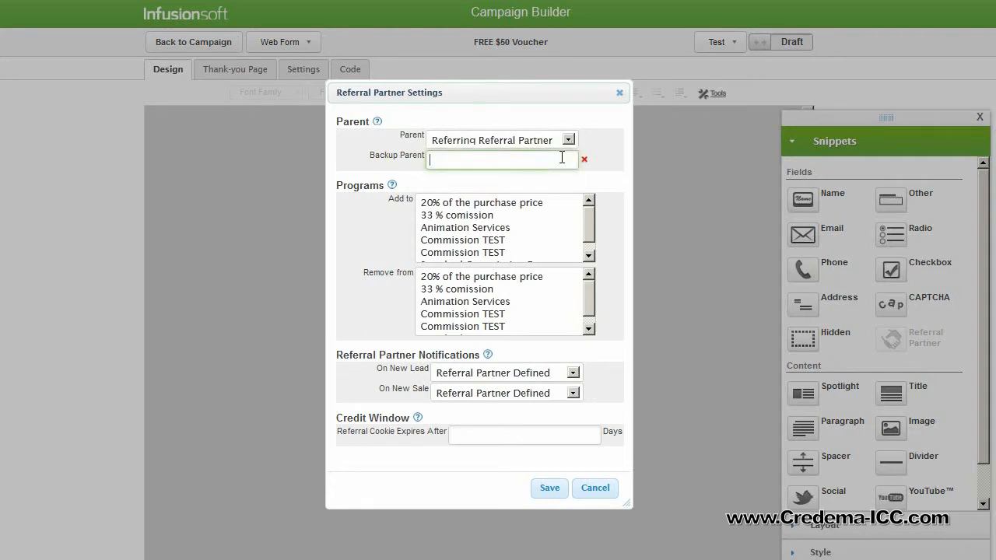
pyautogui.moveTo(392, 187)
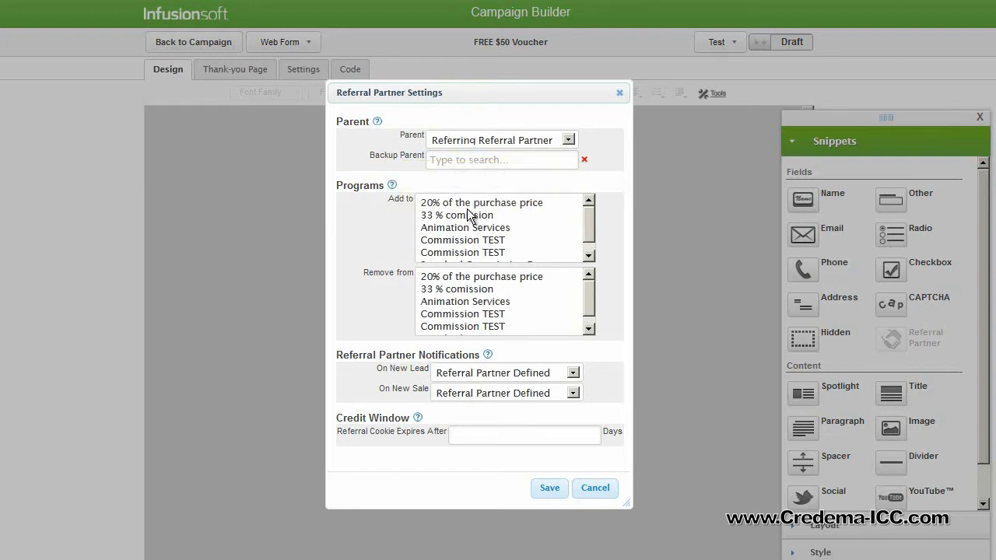
# Step: Try adding the referral partner to "20% of the purchase price" and removing them from all other commission programs
pyautogui.click(471, 203)
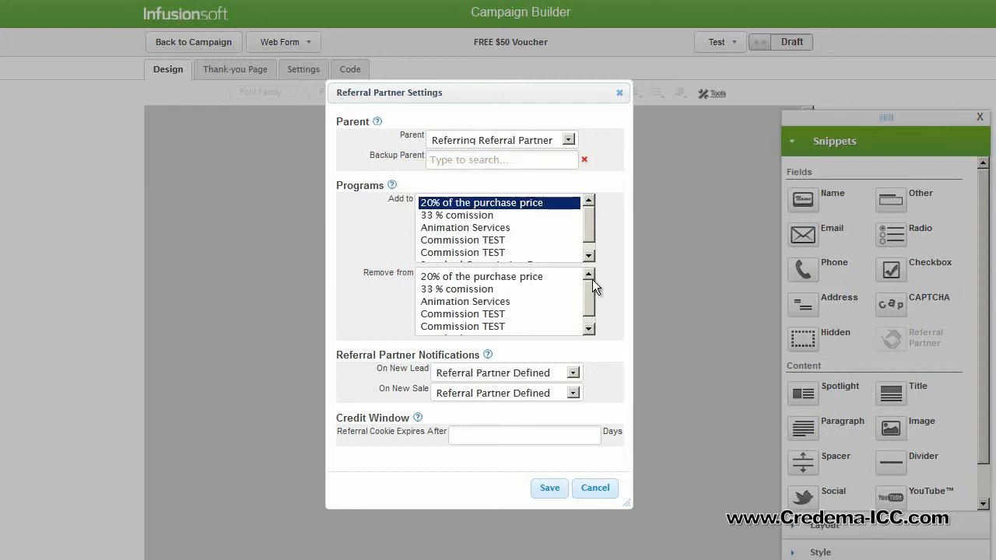
pyautogui.click(473, 289)
pyautogui.hotkey('ctrl', 'a')
pyautogui.click(438, 290)
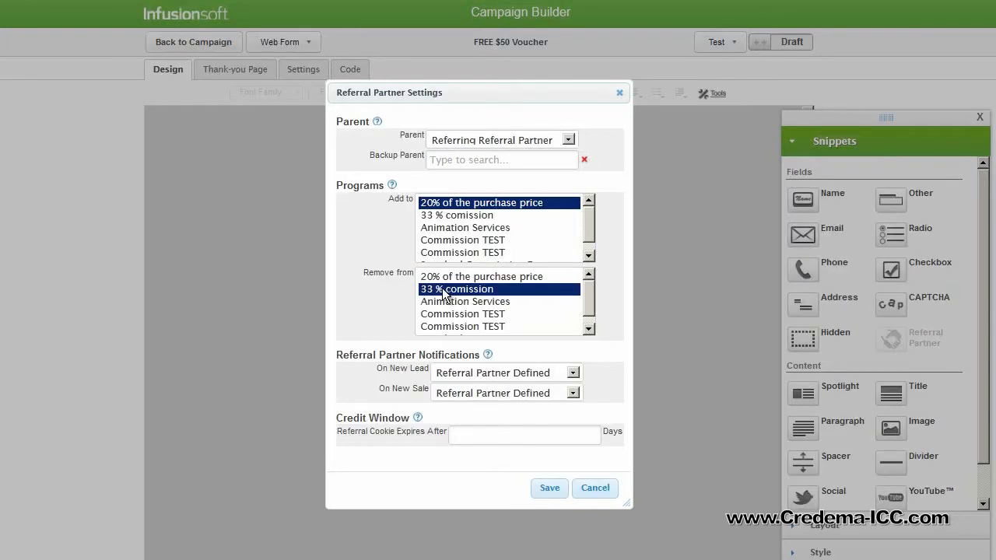
pyautogui.keyDown('ctrl'); pyautogui.click(450, 305); pyautogui.keyUp('ctrl')
pyautogui.keyDown('ctrl'); pyautogui.click(449, 317); pyautogui.keyUp('ctrl')
pyautogui.keyDown('ctrl'); pyautogui.click(459, 326); pyautogui.keyUp('ctrl')
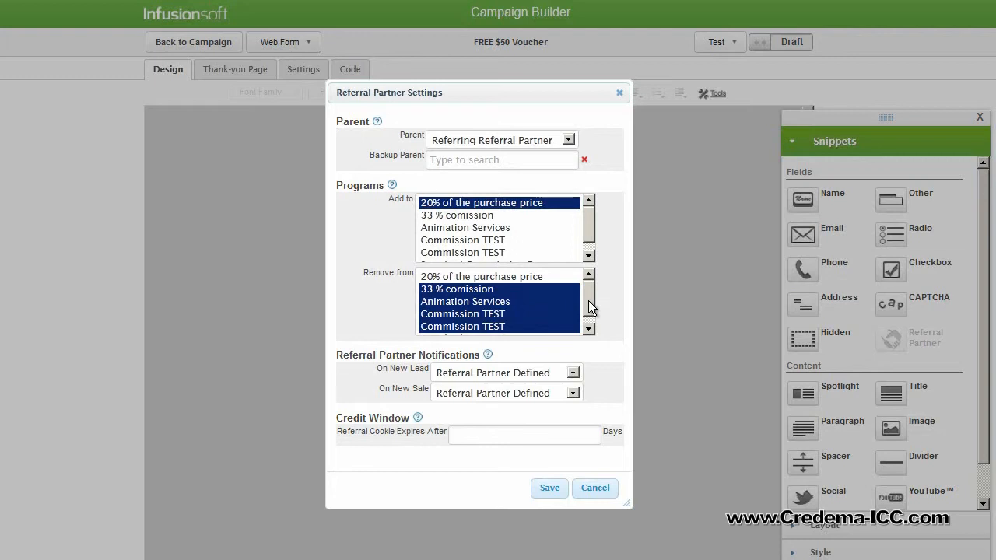
pyautogui.moveTo(589, 301); pyautogui.dragTo(589, 318)
pyautogui.keyDown('ctrl'); pyautogui.click(546, 331); pyautogui.keyUp('ctrl')
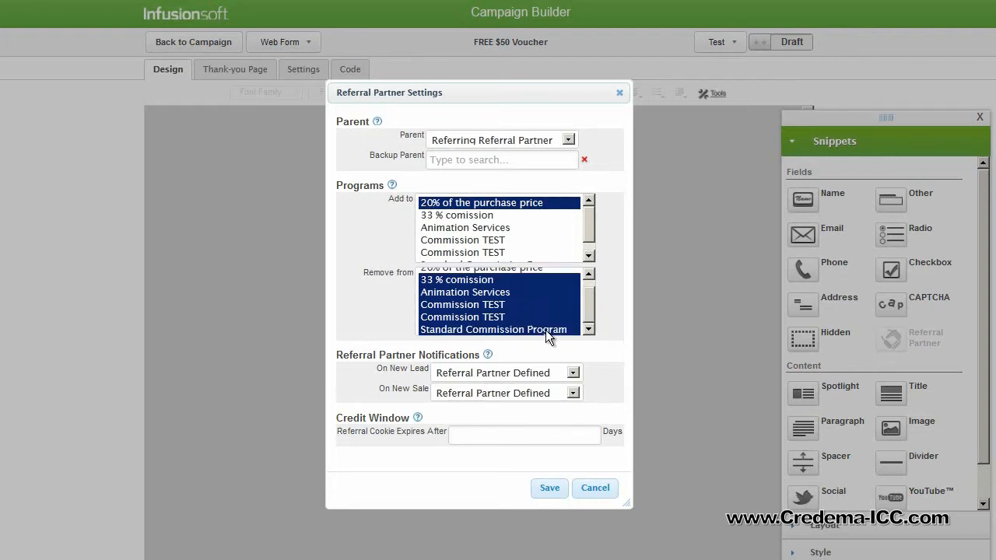
# Step: Try notifications of Yes for new leads and No for new sales with a 120-day referral cookie, and cancel the settings
pyautogui.click(543, 377)
pyautogui.click(537, 386)
pyautogui.click(534, 393)
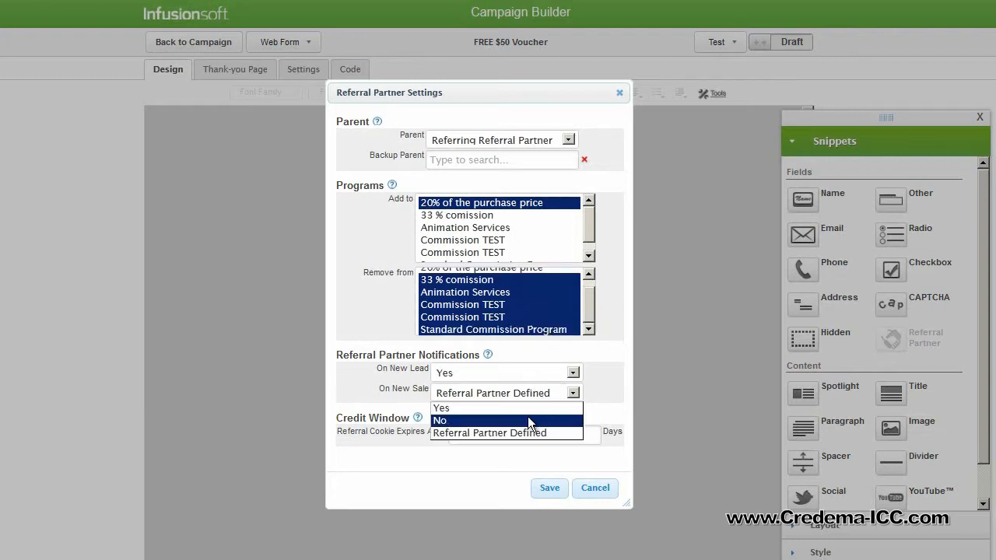
pyautogui.click(528, 416)
pyautogui.click(517, 436)
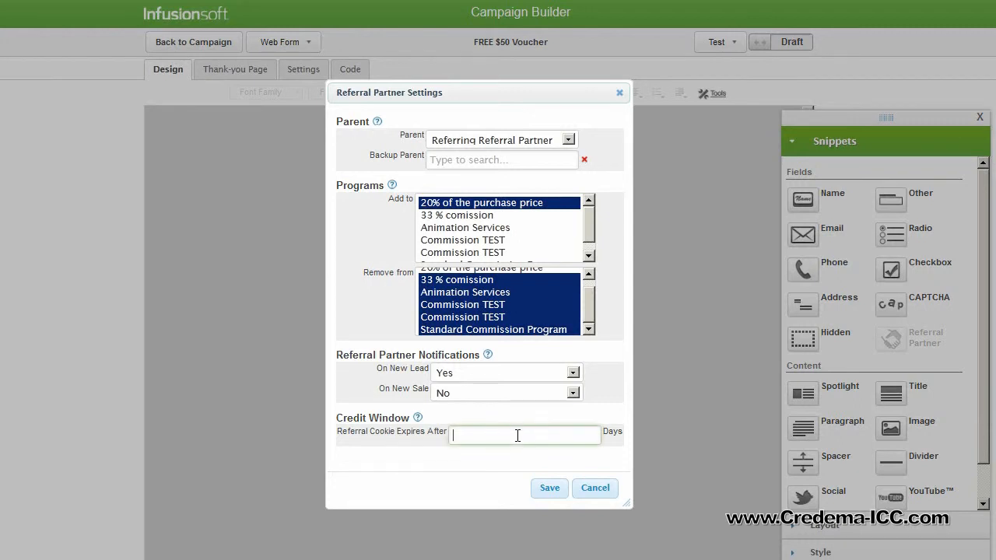
pyautogui.write('120')
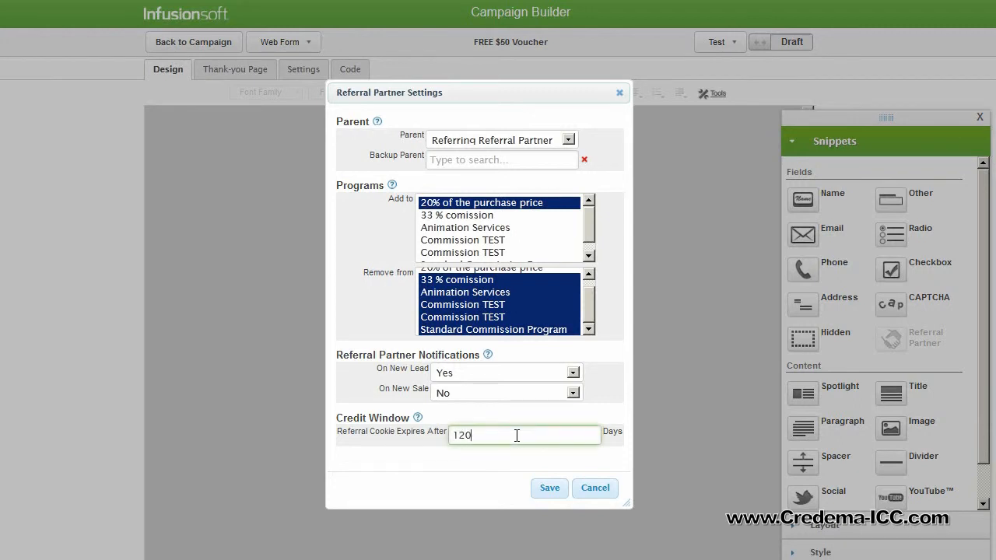
pyautogui.click(595, 488)
# Step: Add a Paragraph block between the postal code field and the Submit button, and view its font family and size choices
pyautogui.moveTo(823, 365); pyautogui.dragTo(752, 401)
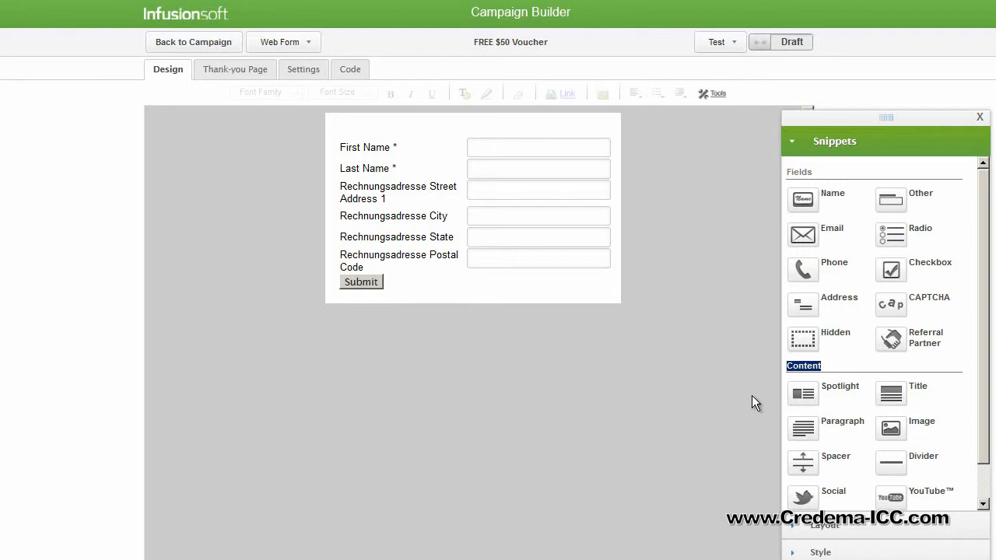
pyautogui.moveTo(803, 391); pyautogui.dragTo(444, 295)
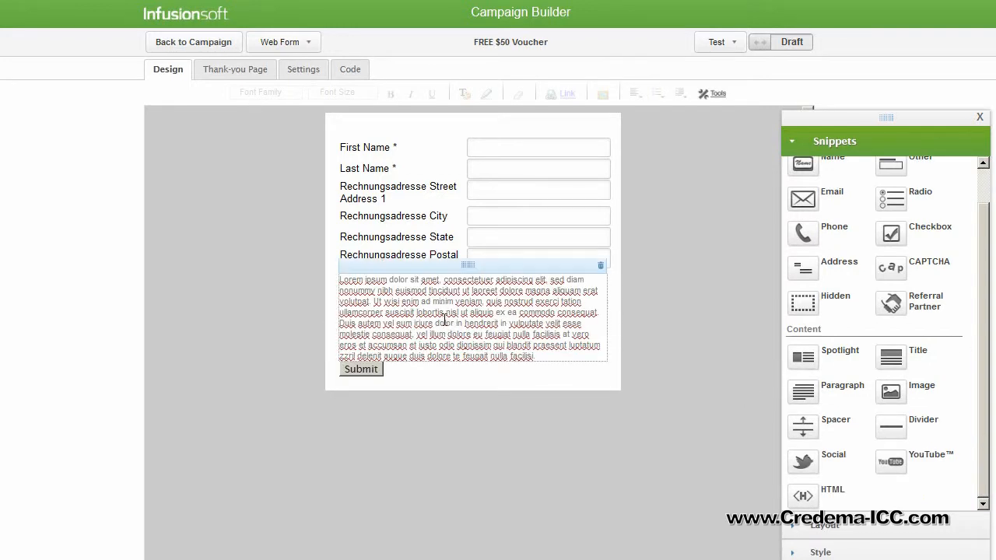
pyautogui.click(445, 320)
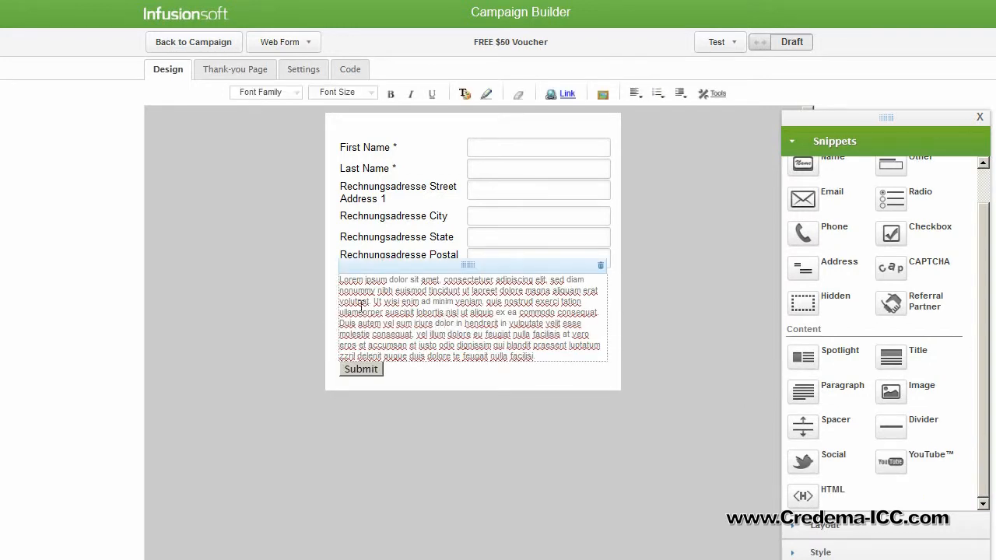
pyautogui.click(296, 92)
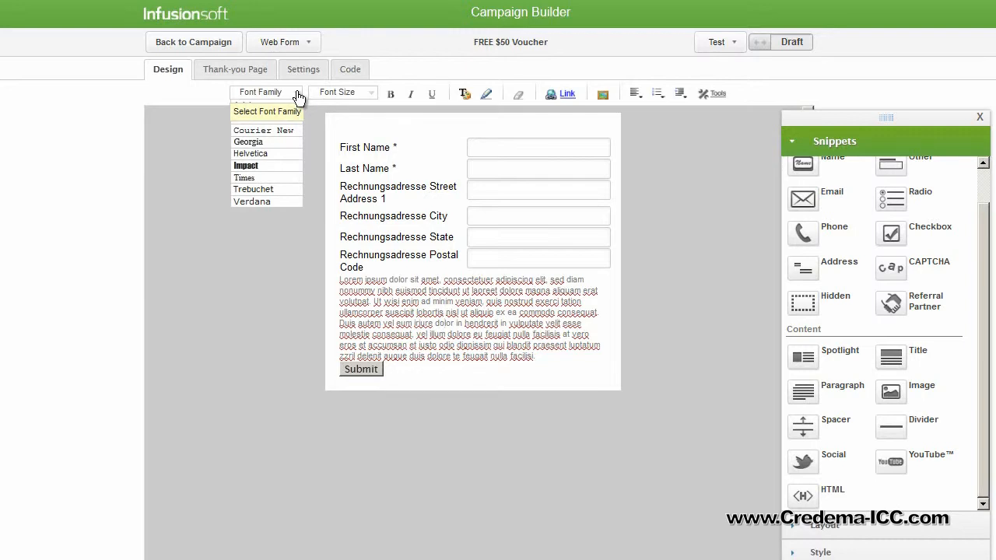
pyautogui.click(297, 93)
pyautogui.click(371, 93)
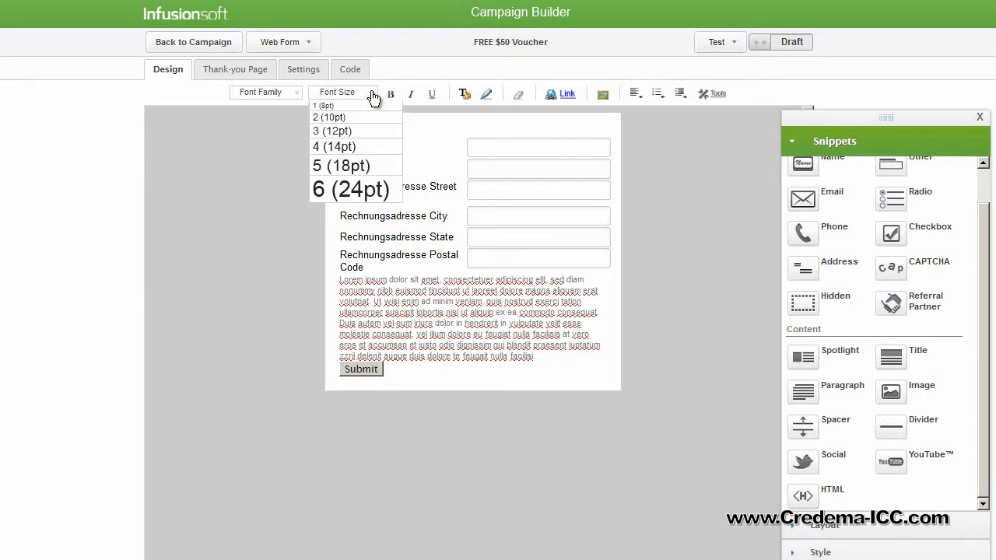
pyautogui.click(372, 95)
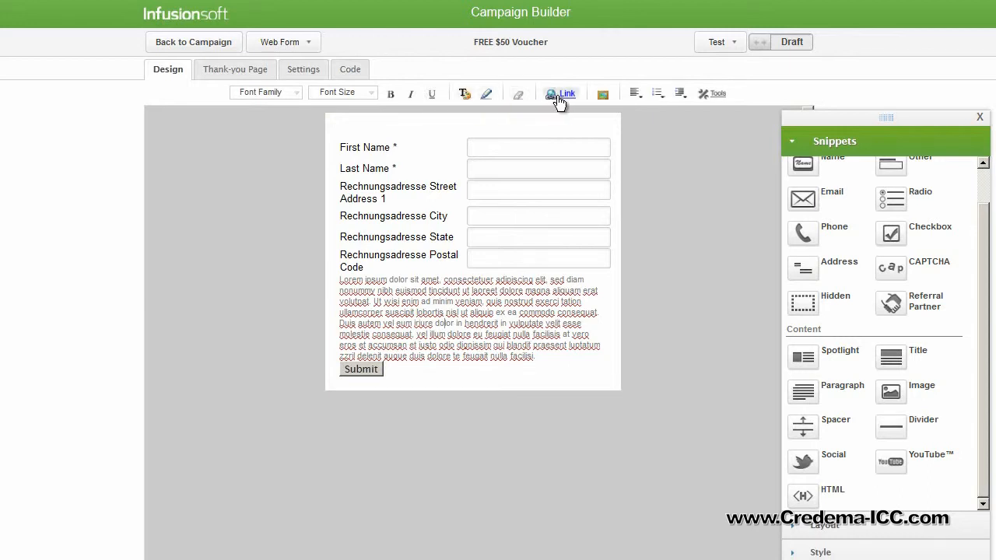
pyautogui.moveTo(469, 290); pyautogui.dragTo(552, 293)
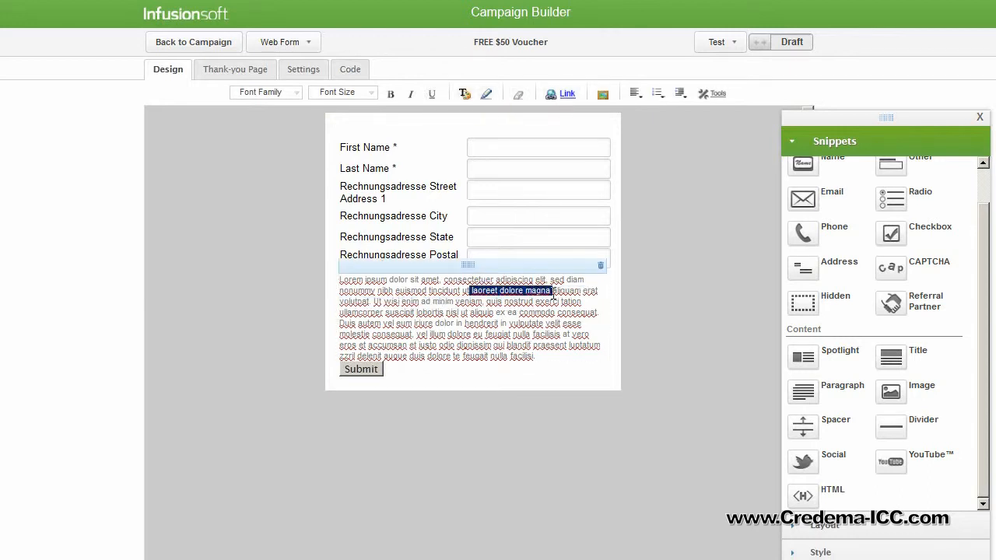
pyautogui.click(567, 94)
pyautogui.click(500, 158)
pyautogui.write('http://')
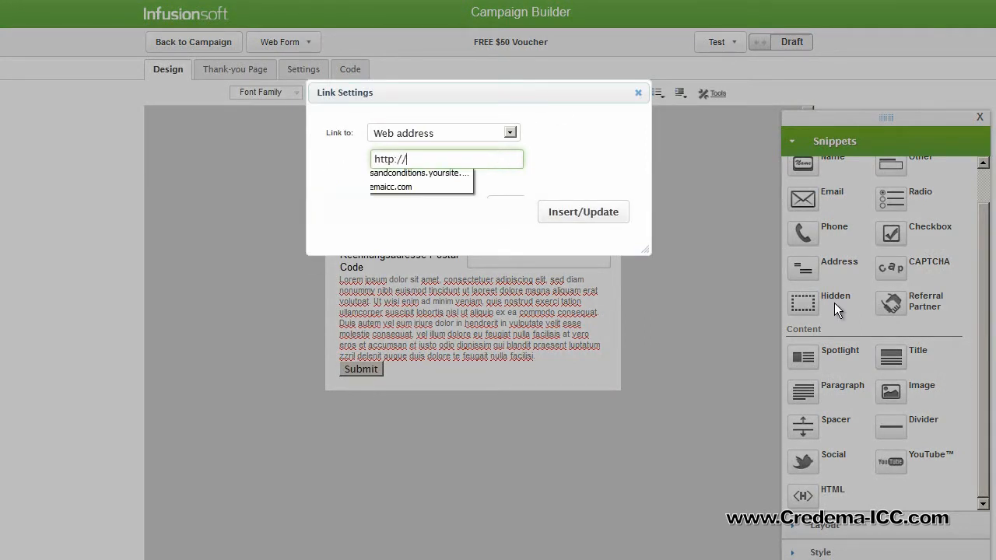
pyautogui.click(638, 93)
# Step: Turn on the form's Header and Footer in its layout settings
pyautogui.click(793, 526)
pyautogui.click(918, 204)
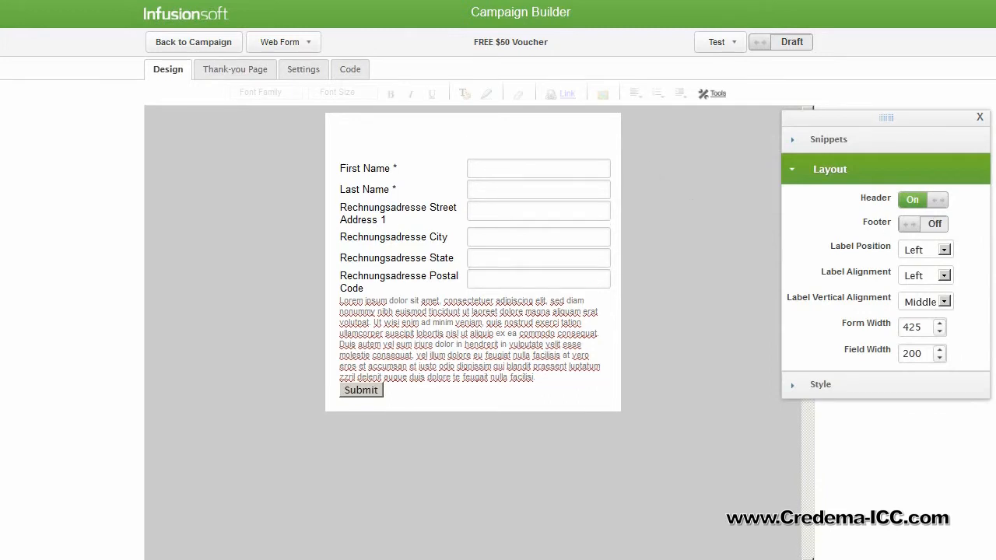
pyautogui.click(929, 224)
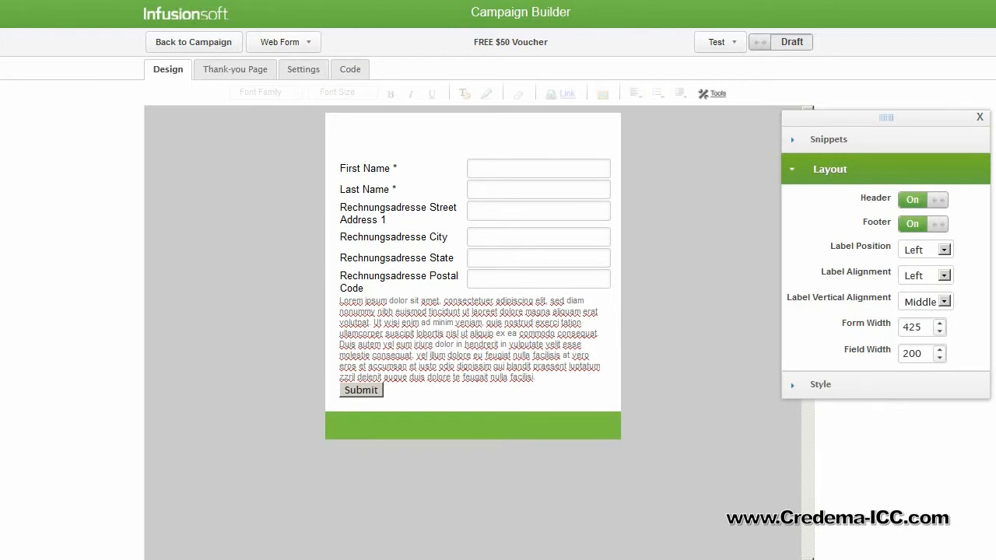
# Step: Preview the Black, Simple and blue styles on the form, and apply the Red style
pyautogui.click(795, 389)
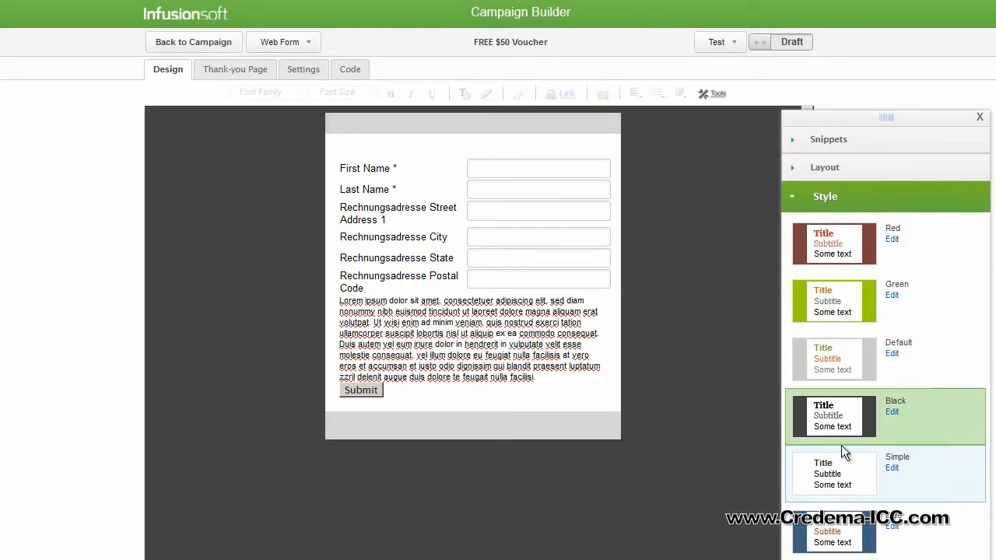
pyautogui.click(845, 453)
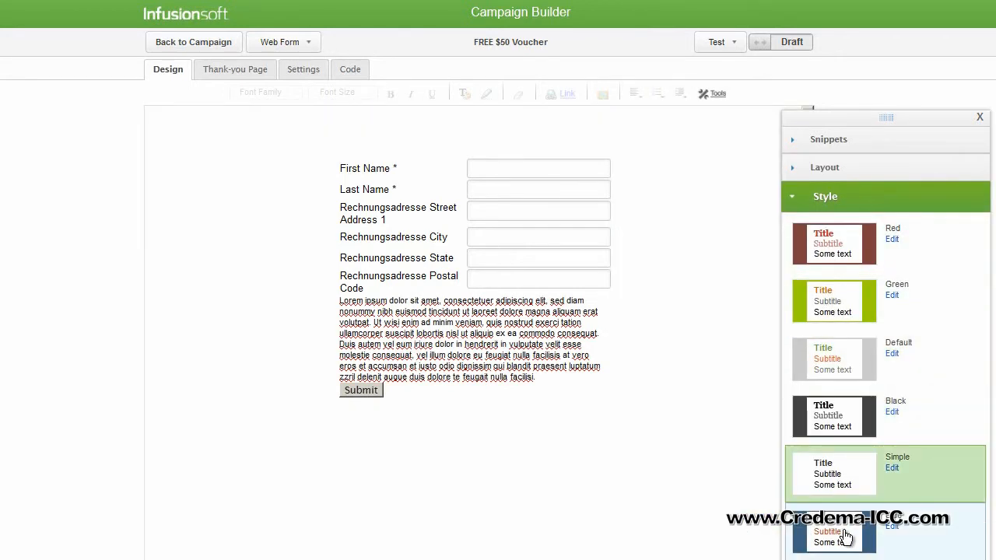
pyautogui.click(839, 530)
pyautogui.click(830, 270)
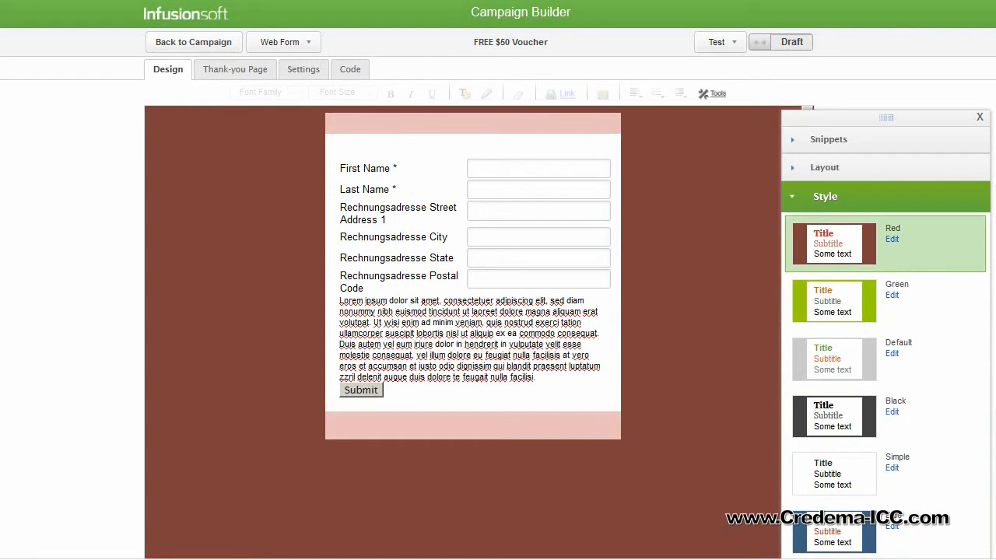
pyautogui.click(247, 71)
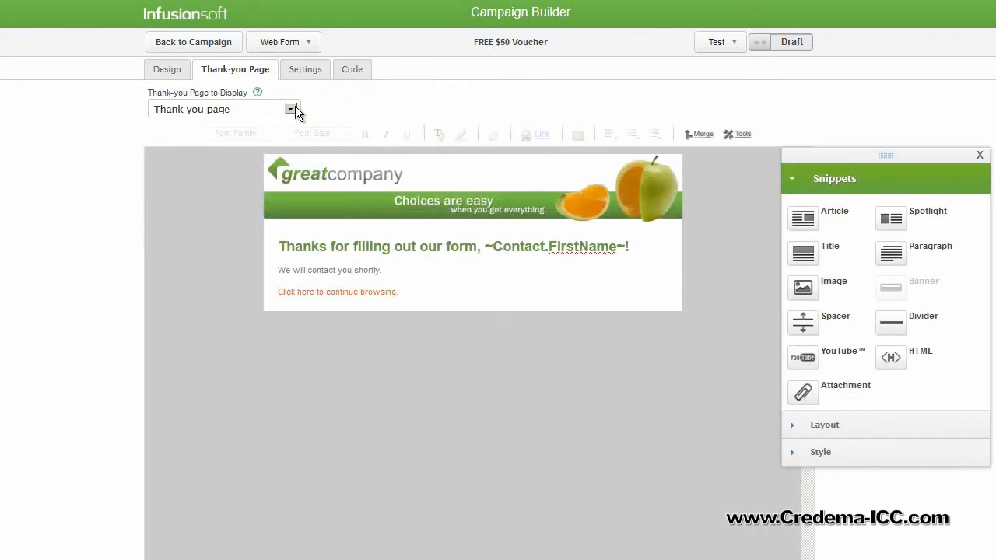
pyautogui.click(290, 110)
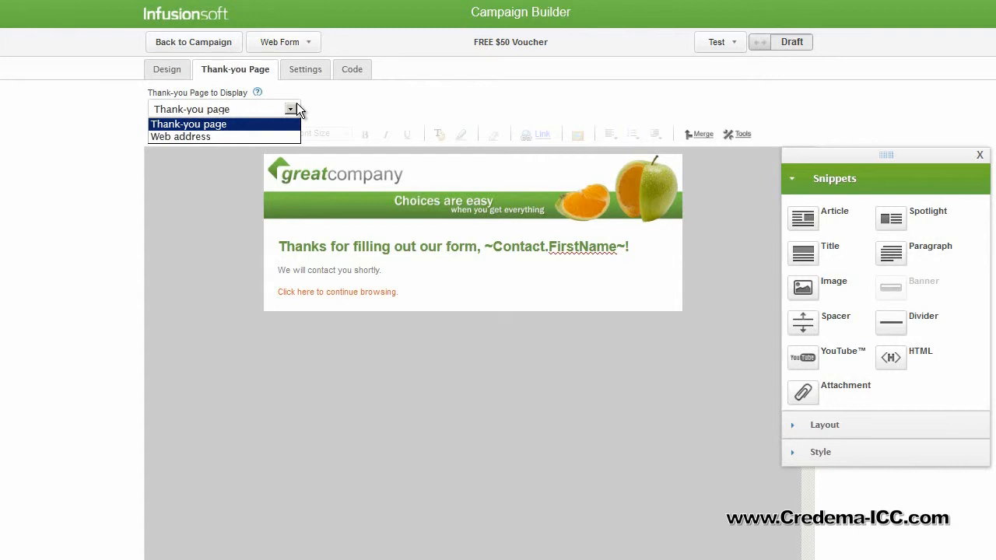
pyautogui.click(181, 137)
pyautogui.click(337, 156)
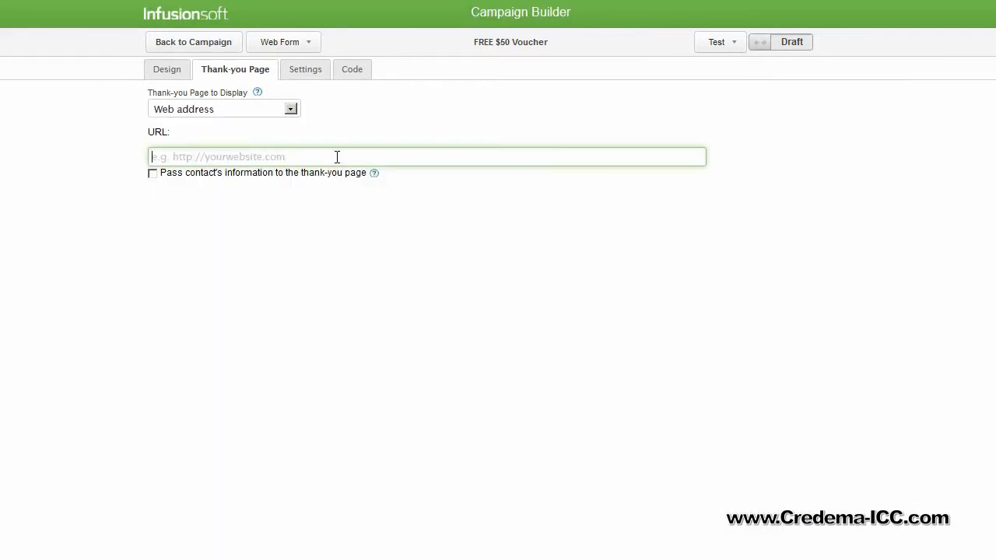
pyautogui.write('http://')
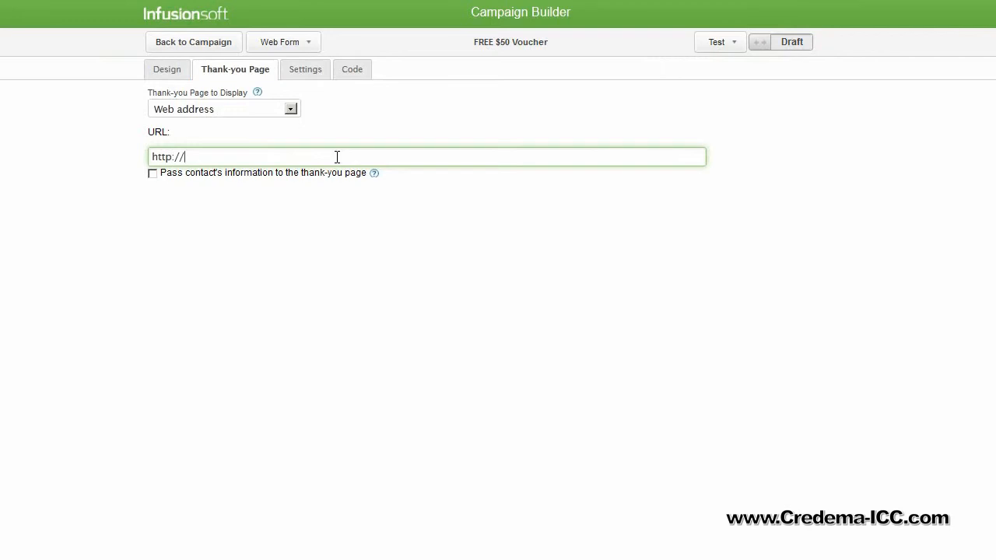
pyautogui.click(153, 173)
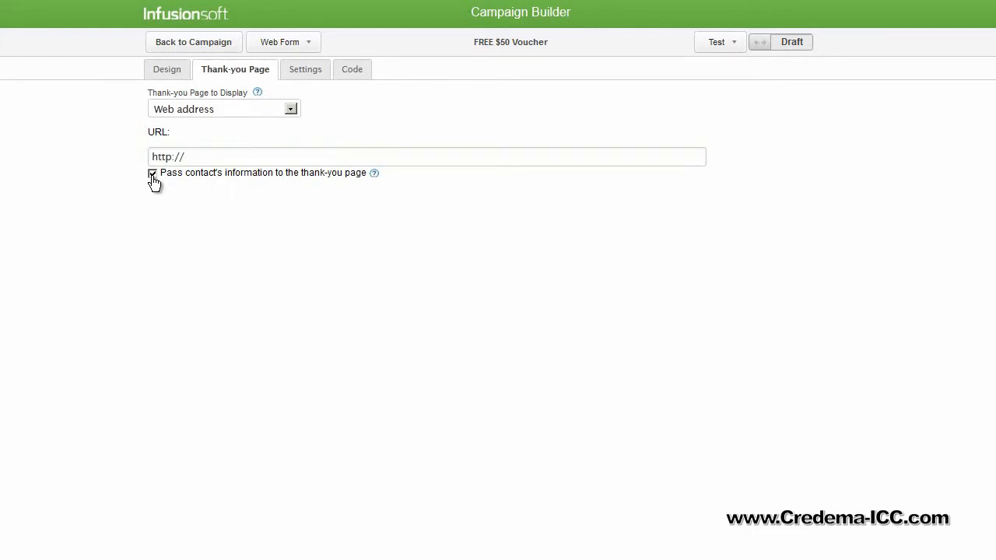
pyautogui.click(290, 109)
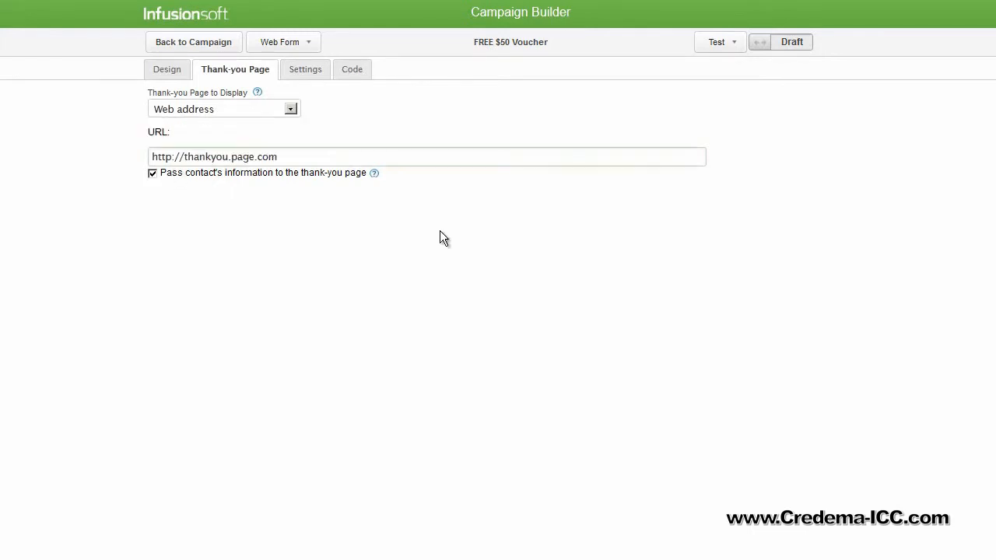
# Step: Set the form's duplicate checking to use the person's first OR last name AND their email address, and check the notification email fields
pyautogui.click(320, 73)
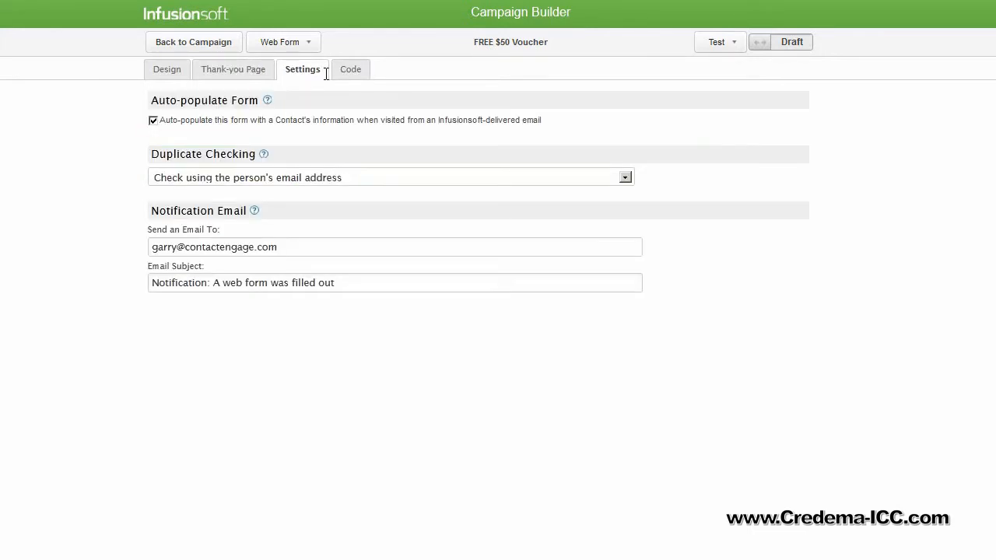
pyautogui.click(625, 178)
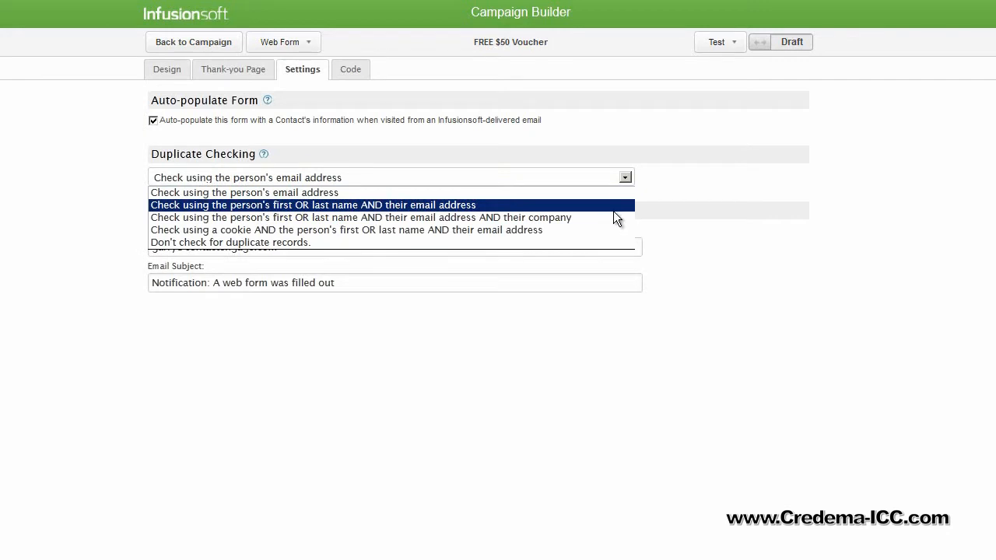
pyautogui.click(613, 210)
pyautogui.click(421, 288)
pyautogui.click(421, 285)
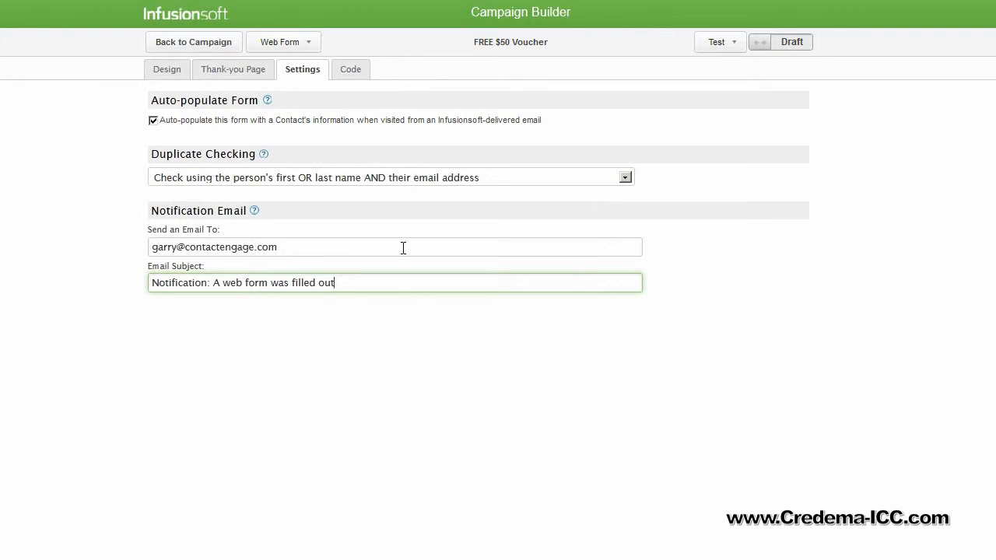
# Step: Copy the web form's complete Javascript snippet from the Do It Yourself code section
pyautogui.click(354, 74)
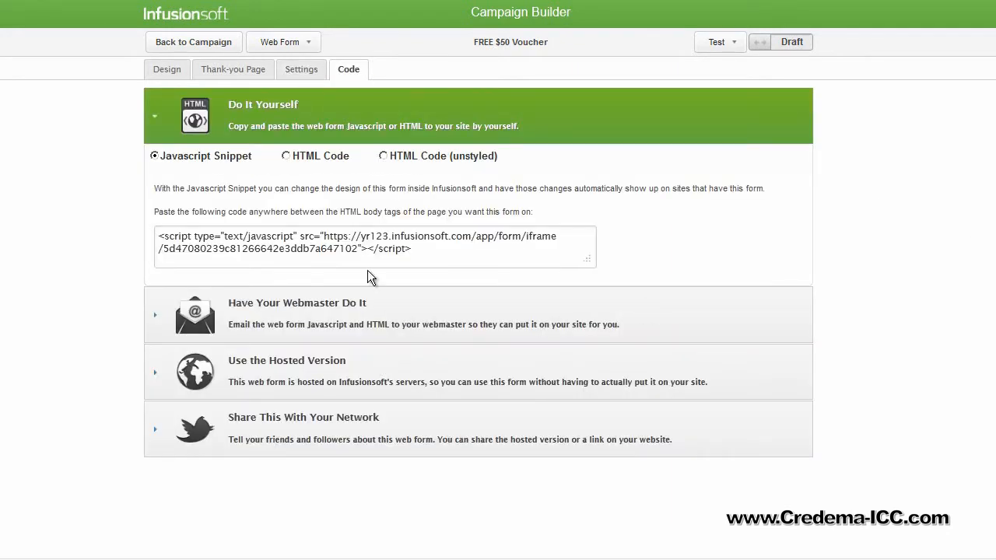
pyautogui.moveTo(498, 254); pyautogui.dragTo(158, 236)
pyautogui.rightClick(214, 246)
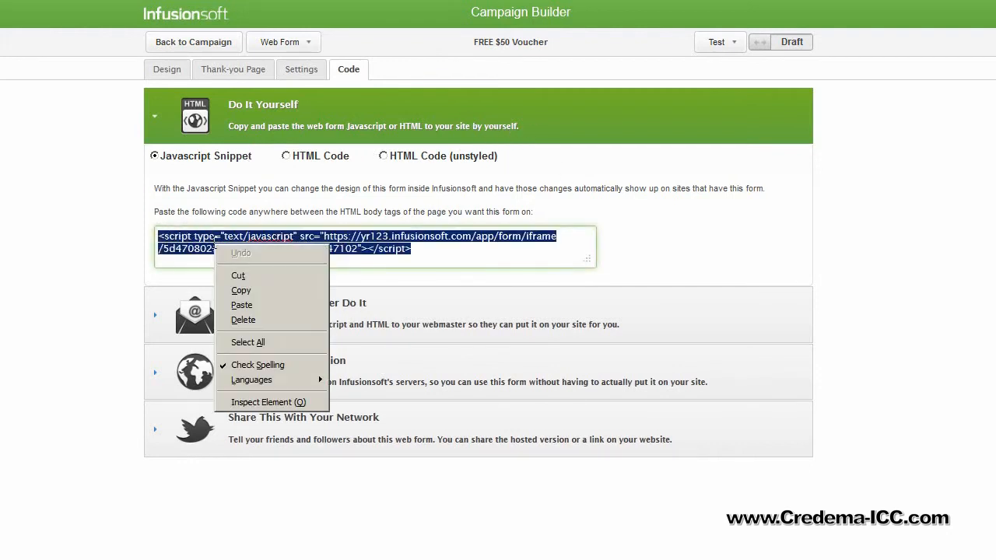
pyautogui.click(259, 295)
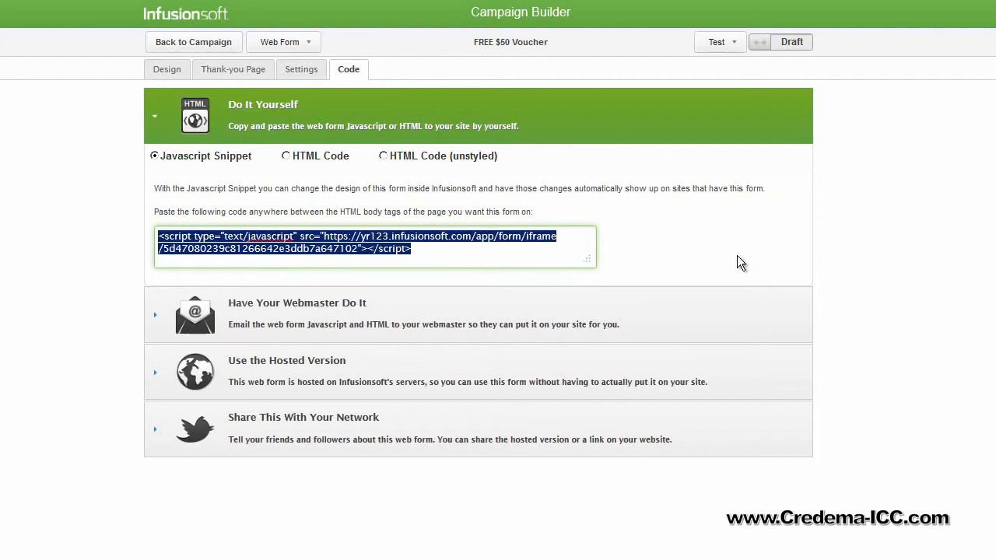
pyautogui.click(736, 262)
# Step: Examine the form's other publishing options: the webmaster email, the hosted version with its editable Pretty URL, and network sharing
pyautogui.click(152, 122)
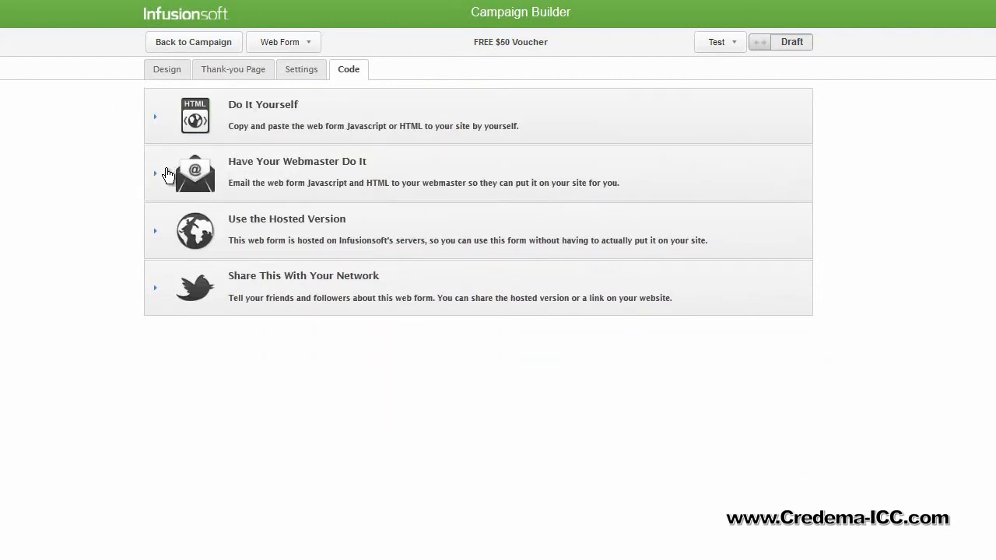
pyautogui.click(156, 178)
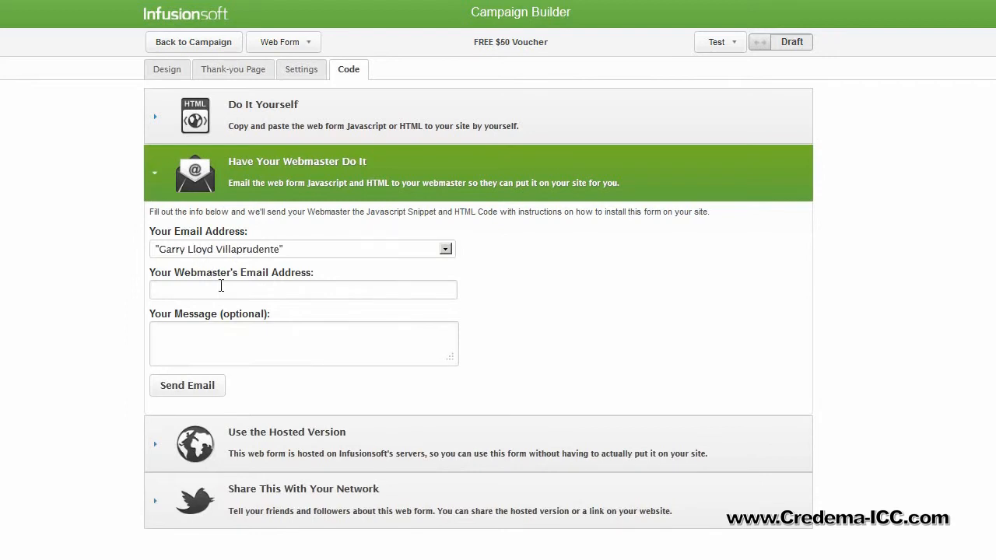
pyautogui.press('Tab')
pyautogui.click(166, 433)
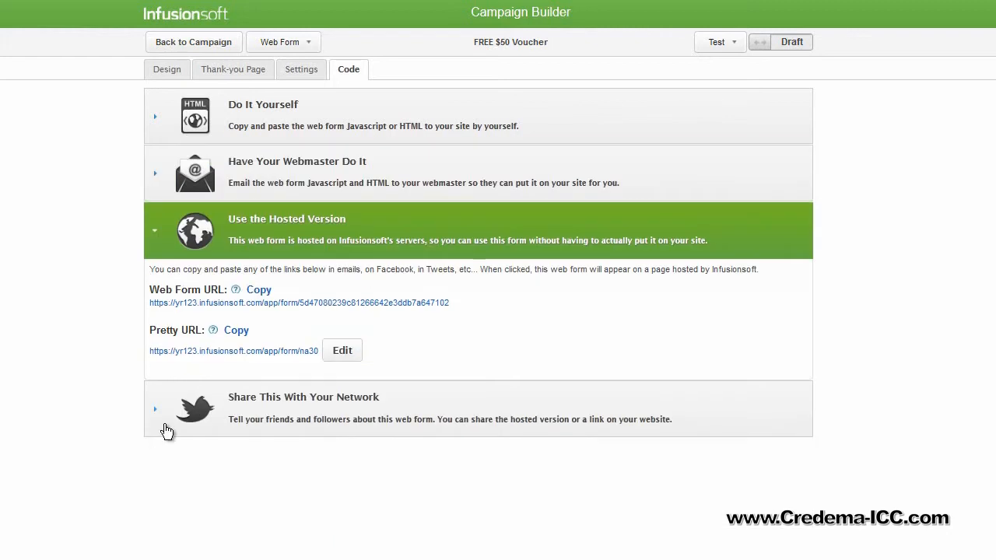
pyautogui.click(341, 355)
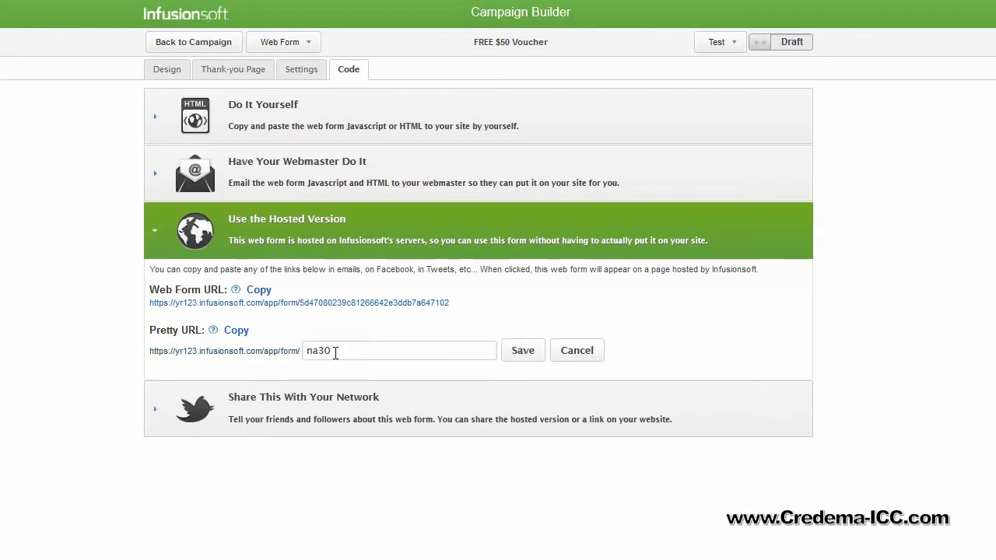
pyautogui.click(526, 346)
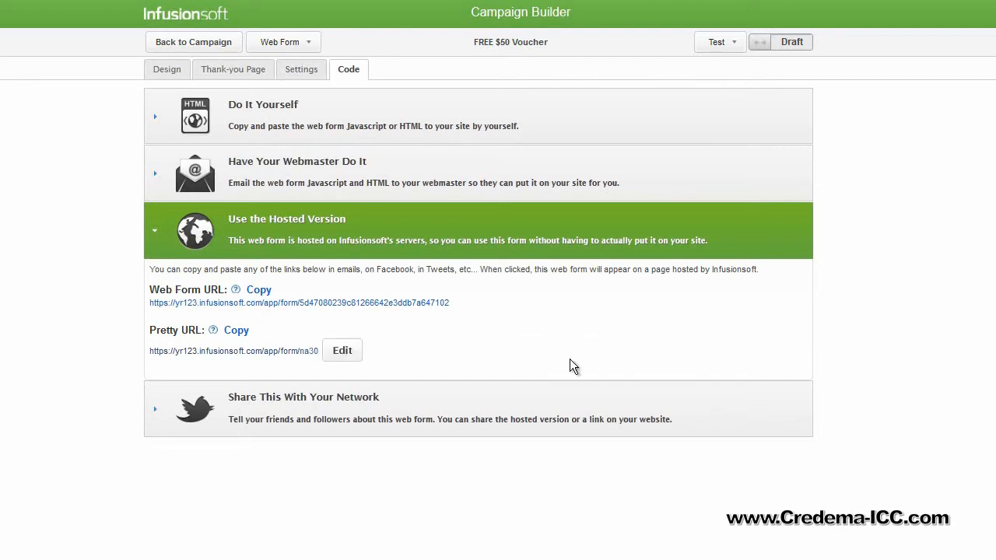
pyautogui.click(156, 408)
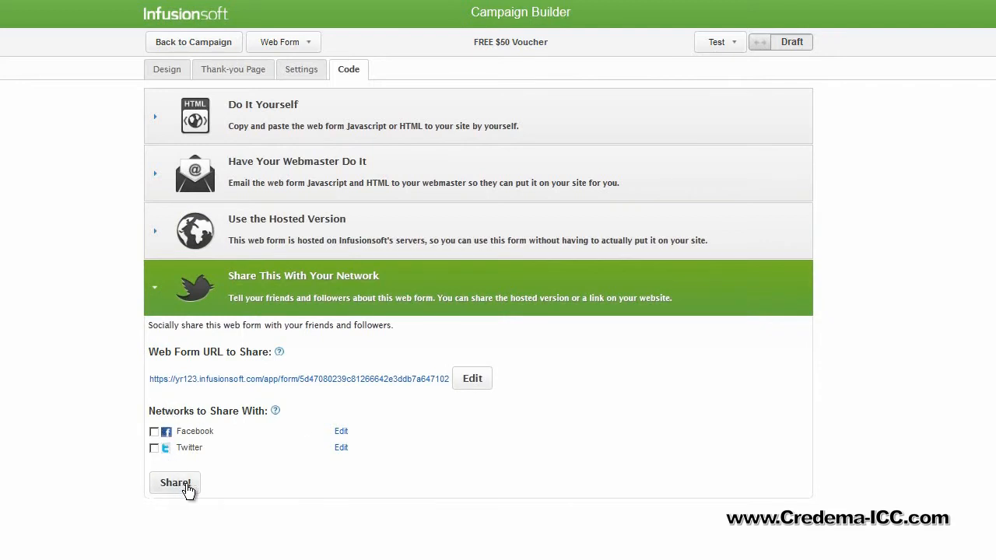
# Step: Switch the FREE $50 Voucher web form from Draft to Ready and look at its test options
pyautogui.click(769, 44)
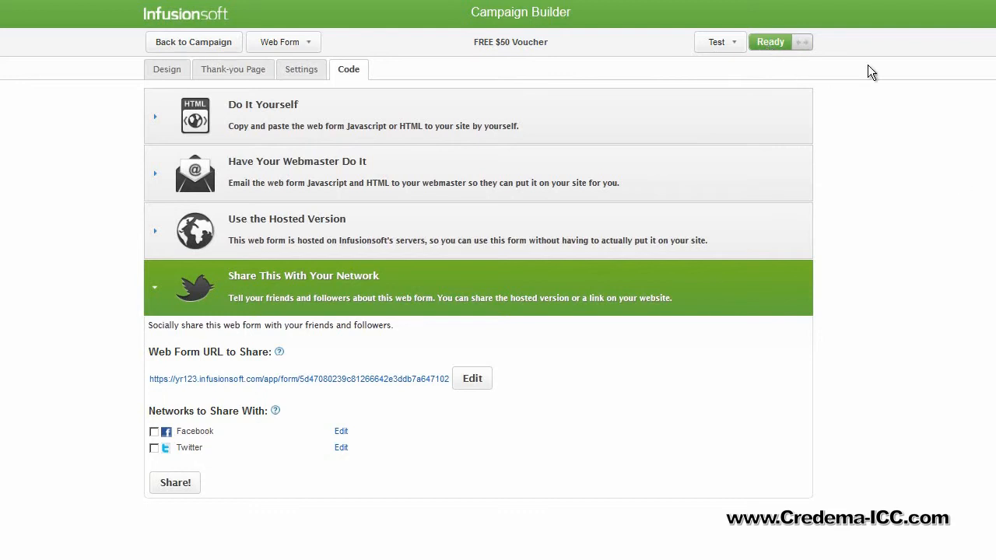
pyautogui.click(728, 43)
pyautogui.click(742, 75)
pyautogui.click(768, 47)
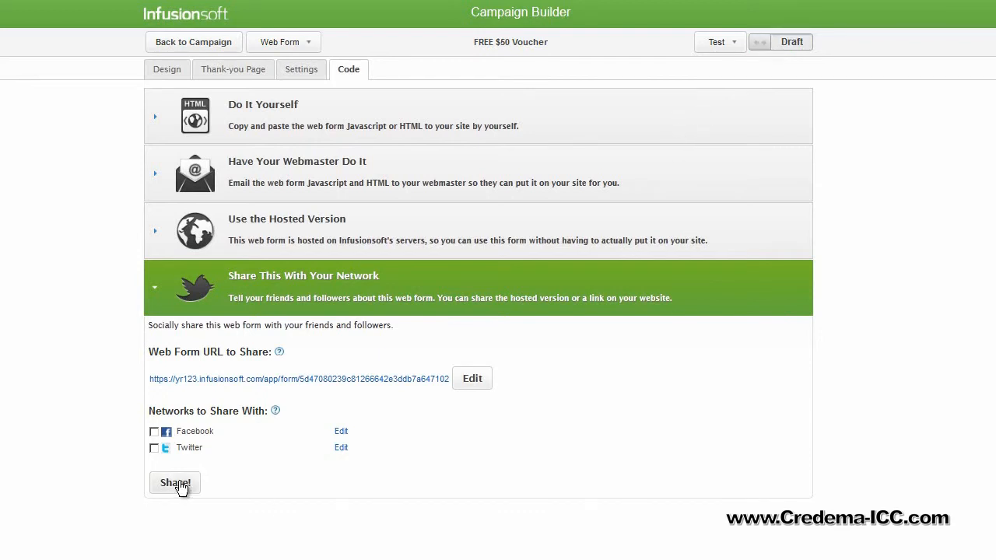
pyautogui.click(768, 43)
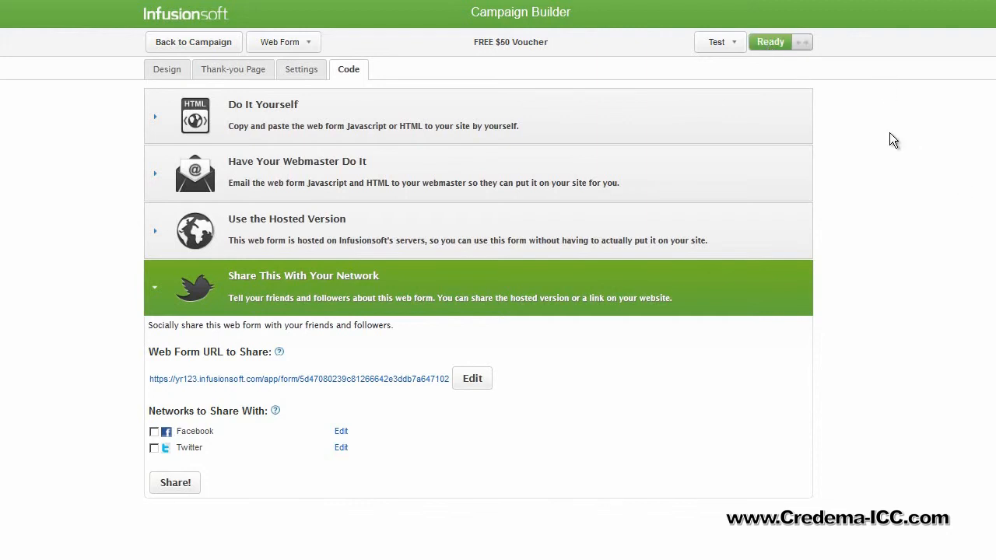
pyautogui.click(718, 43)
# Step: Return to the campaign and save the FREE $50 Voucher goal as achieved when a contact submits a web form
pyautogui.click(187, 45)
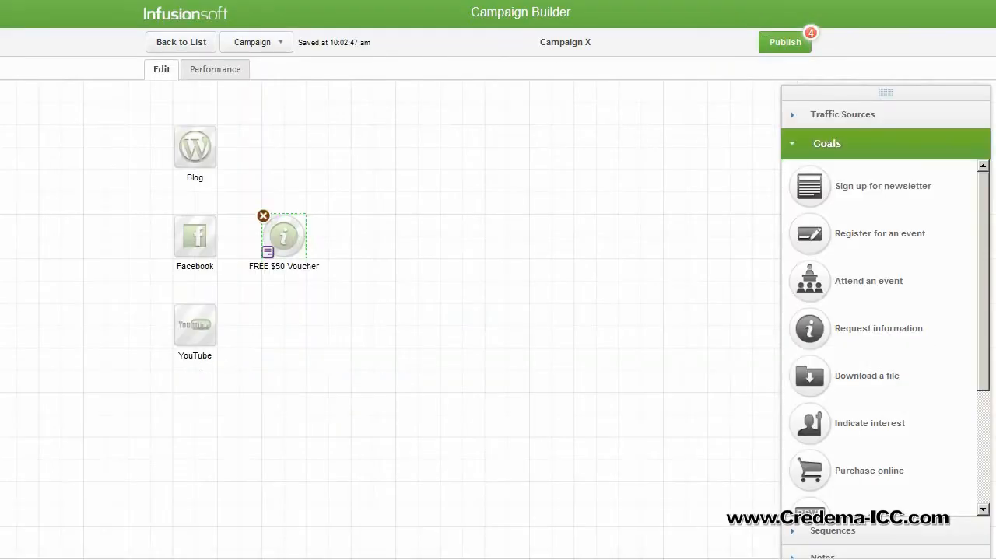
pyautogui.click(268, 253)
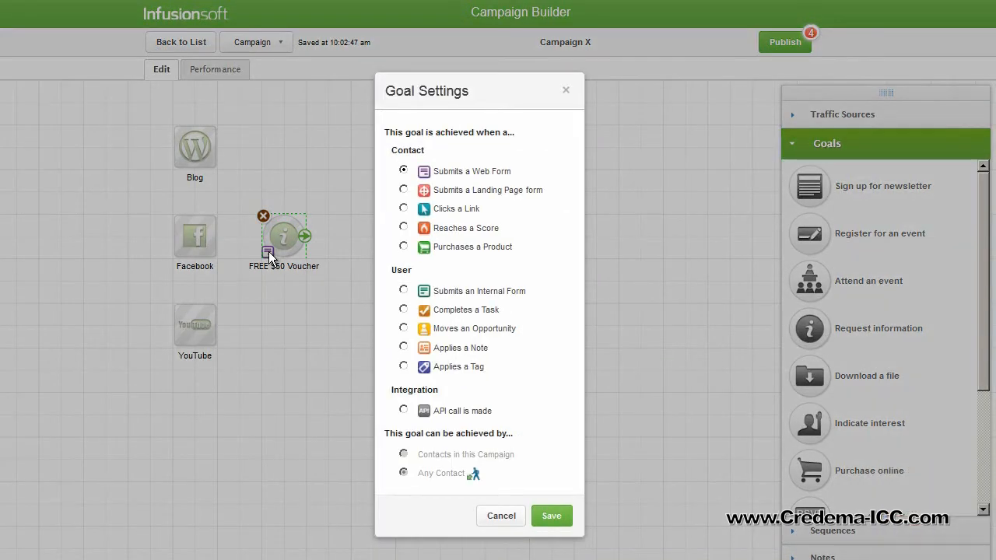
pyautogui.click(551, 516)
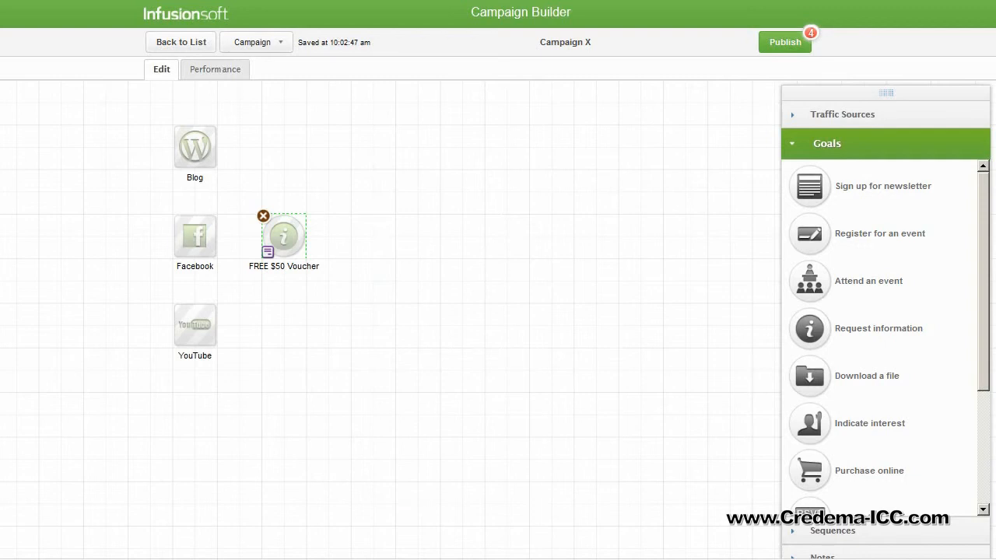
# Step: Add an Email Confirmation after the FREE $50 Voucher goal, followed by a sequence named Nurture Sequence
pyautogui.click(792, 145)
pyautogui.click(792, 173)
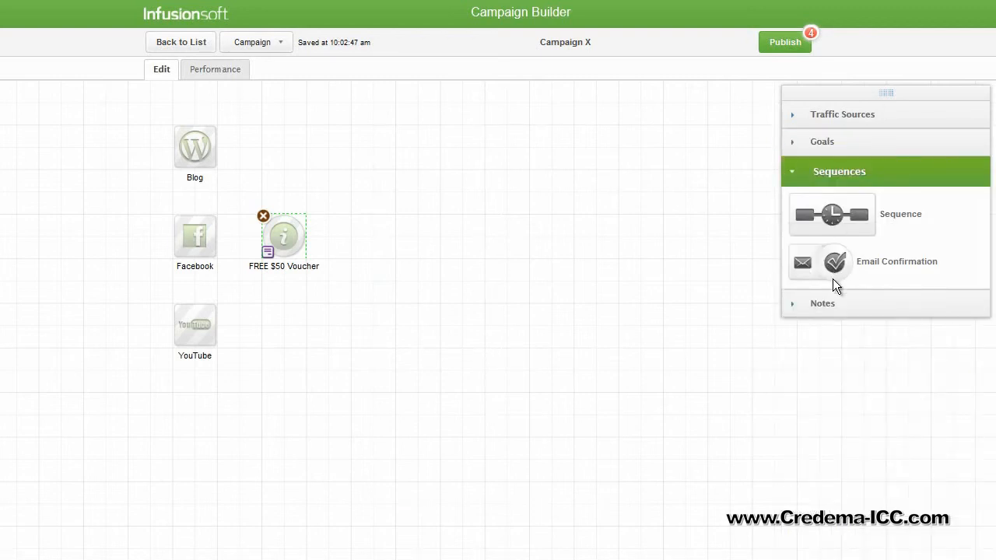
pyautogui.moveTo(809, 263); pyautogui.dragTo(339, 222)
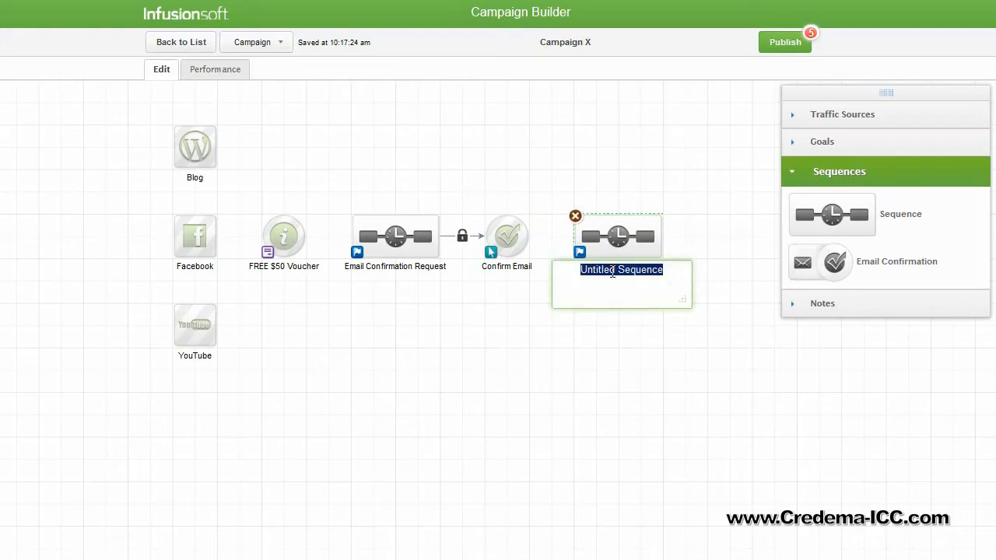
pyautogui.doubleClick(612, 271)
pyautogui.write('Nurture Sequence')
pyautogui.press('Return')
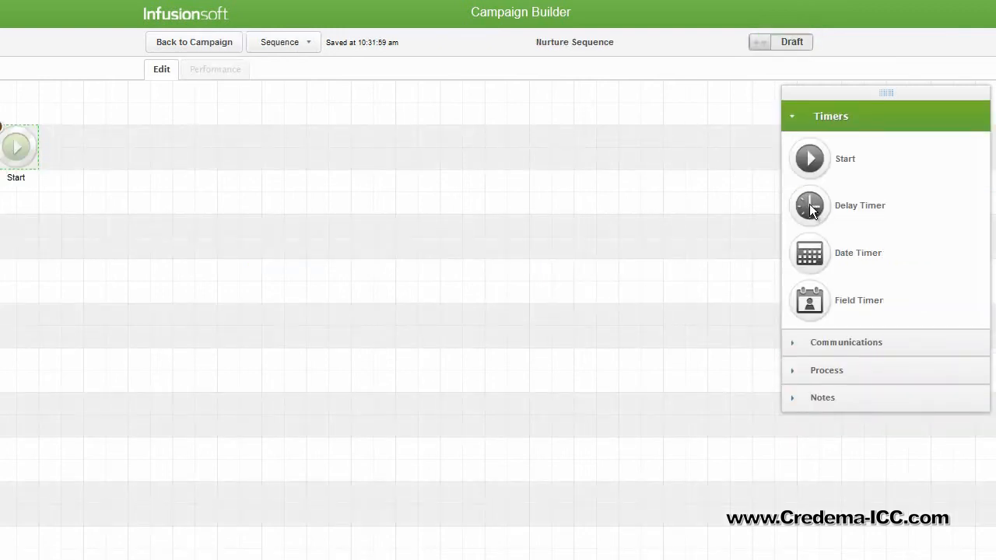
# Step: Add a Delay Timer after Start in Nurture Sequence that waits at least 3 days and runs on a weekday at 8:00 AM
pyautogui.moveTo(809, 205); pyautogui.dragTo(138, 142)
pyautogui.moveTo(108, 152)
pyautogui.doubleClick(108, 153)
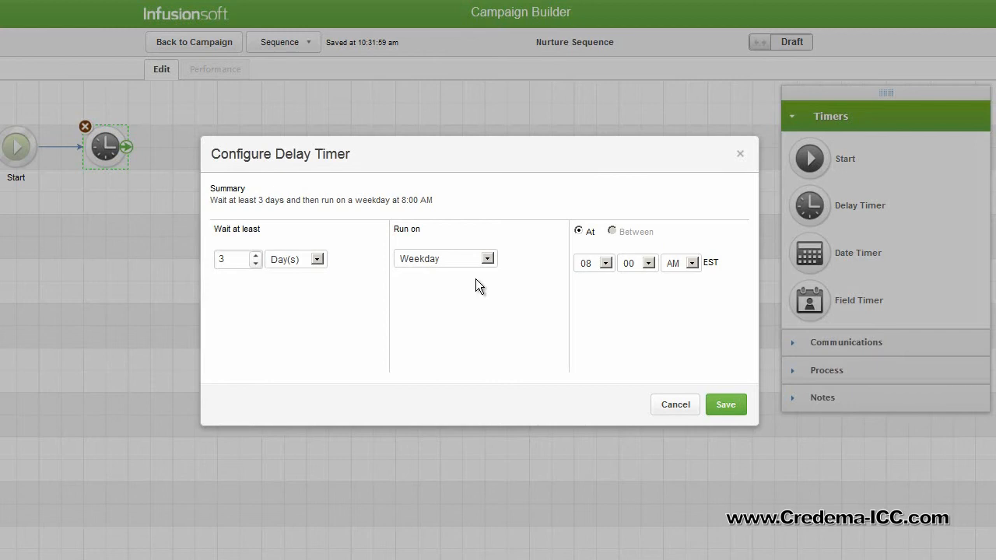
pyautogui.click(725, 404)
# Step: Add an Email after the delay timer, look over its editor and merge options, and return to the campaign
pyautogui.click(796, 341)
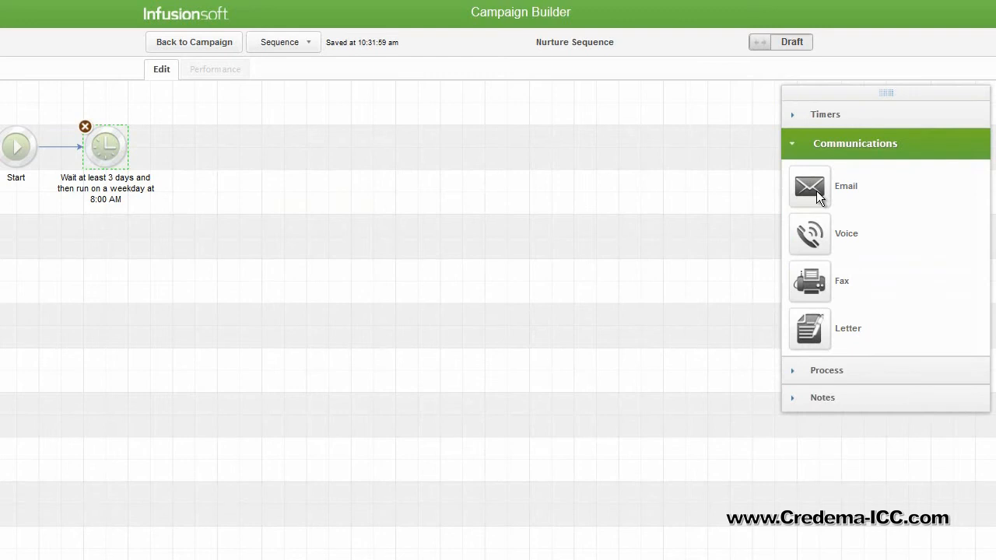
pyautogui.moveTo(816, 195); pyautogui.dragTo(195, 145)
pyautogui.doubleClick(205, 151)
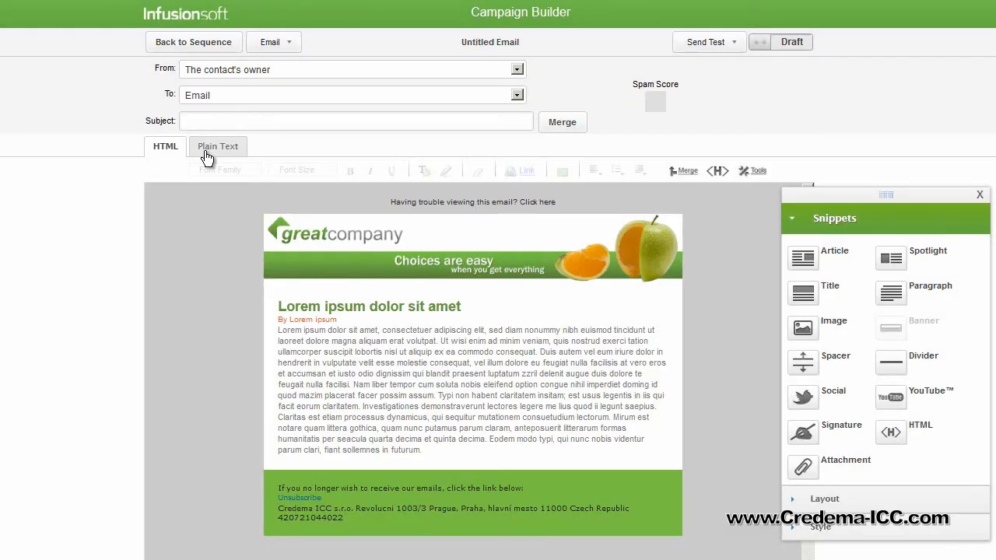
pyautogui.click(580, 123)
pyautogui.click(72, 222)
pyautogui.click(68, 240)
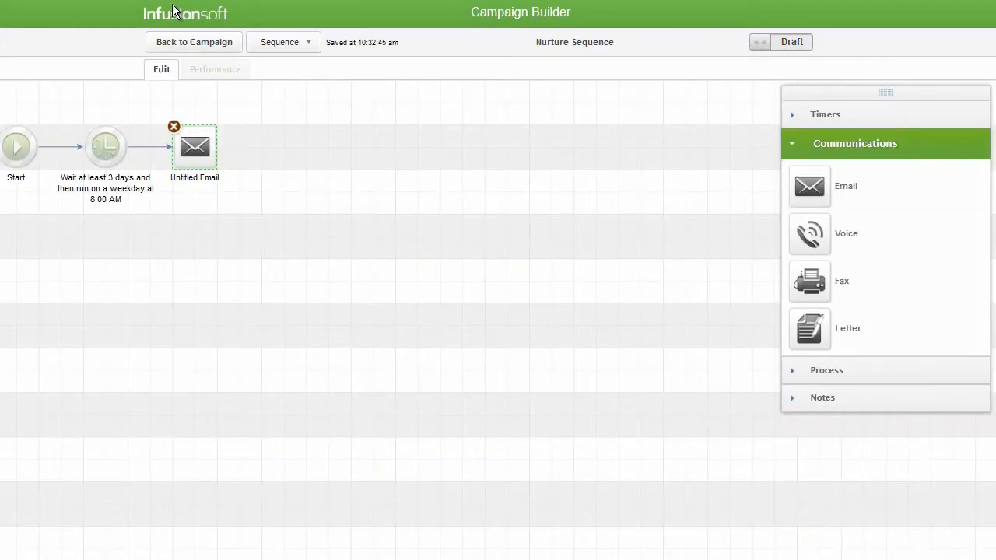
pyautogui.click(186, 45)
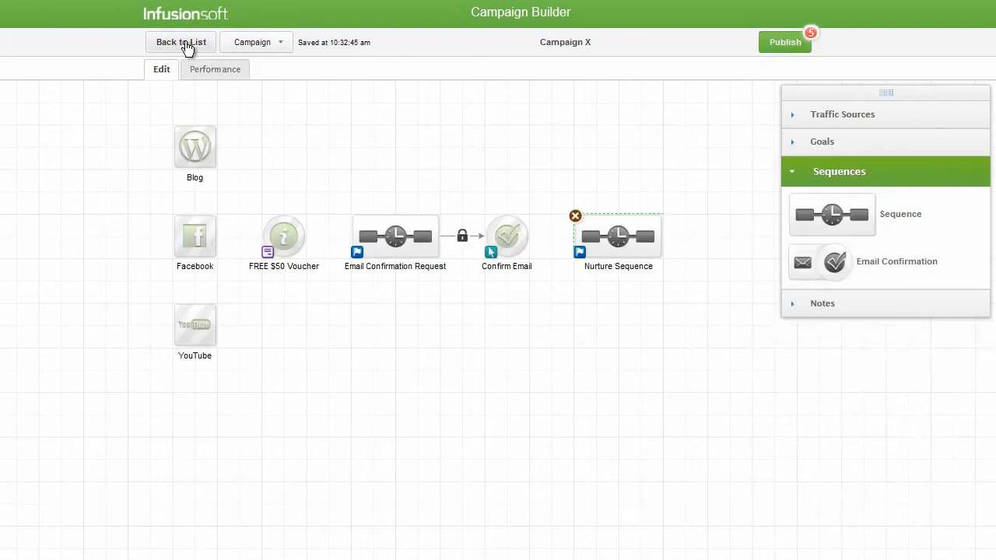
# Step: Add a Purchase online goal after Nurture Sequence, achieved when a contact purchases a product, and configure the purchase
pyautogui.click(827, 144)
pyautogui.scroll(-3, 885, 334)
pyautogui.moveTo(809, 303); pyautogui.dragTo(712, 225)
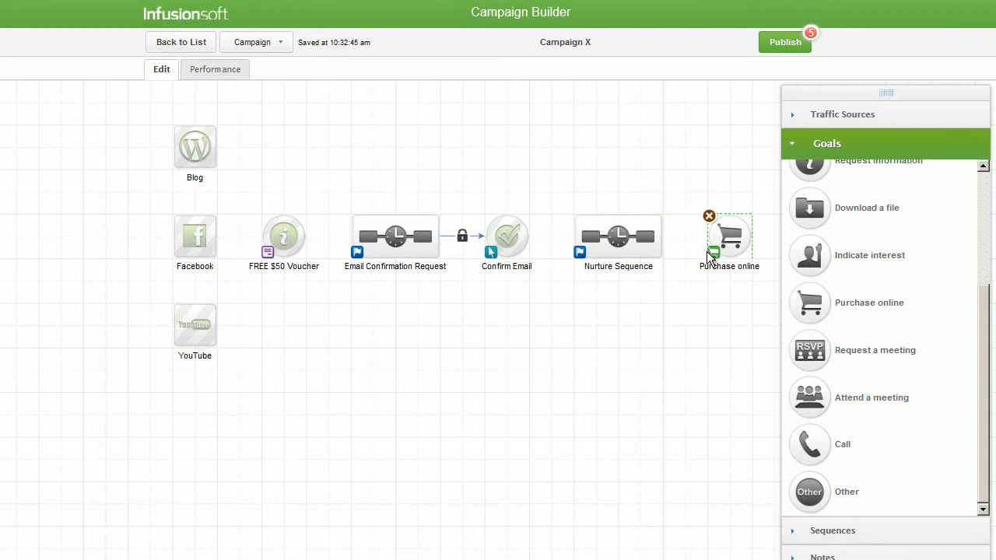
pyautogui.doubleClick(713, 257)
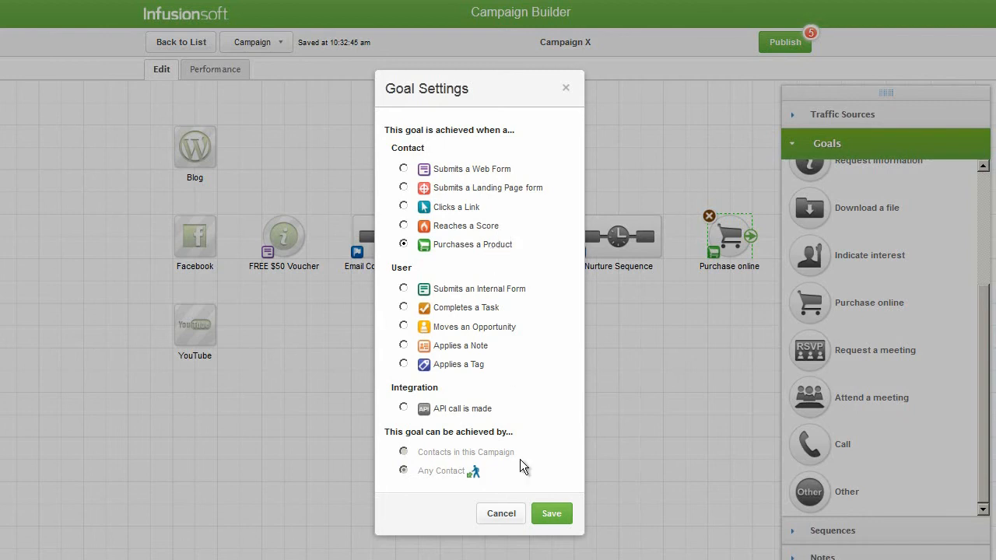
pyautogui.click(543, 516)
pyautogui.doubleClick(730, 236)
pyautogui.click(361, 194)
pyautogui.click(631, 231)
# Step: Connect Blog, Facebook and YouTube to the FREE $50 Voucher goal, and link the goals and sequences in order through to Purchase online
pyautogui.moveTo(215, 147); pyautogui.dragTo(272, 239)
pyautogui.moveTo(215, 236); pyautogui.dragTo(272, 237)
pyautogui.moveTo(215, 325); pyautogui.dragTo(365, 242)
pyautogui.moveTo(528, 235); pyautogui.dragTo(618, 238)
pyautogui.moveTo(662, 235); pyautogui.dragTo(729, 237)
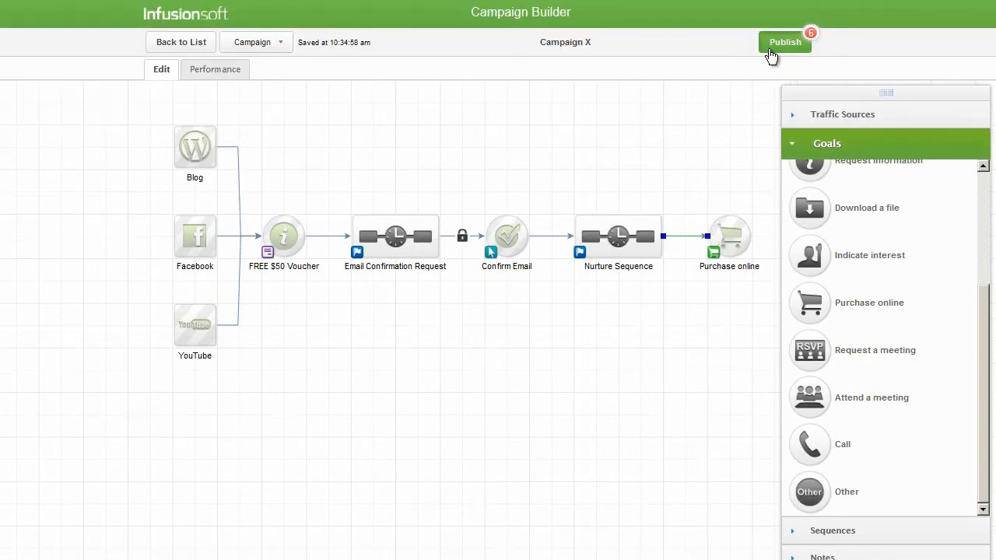
# Step: Publish Campaign X with its listed traffic sources and goals
pyautogui.click(769, 49)
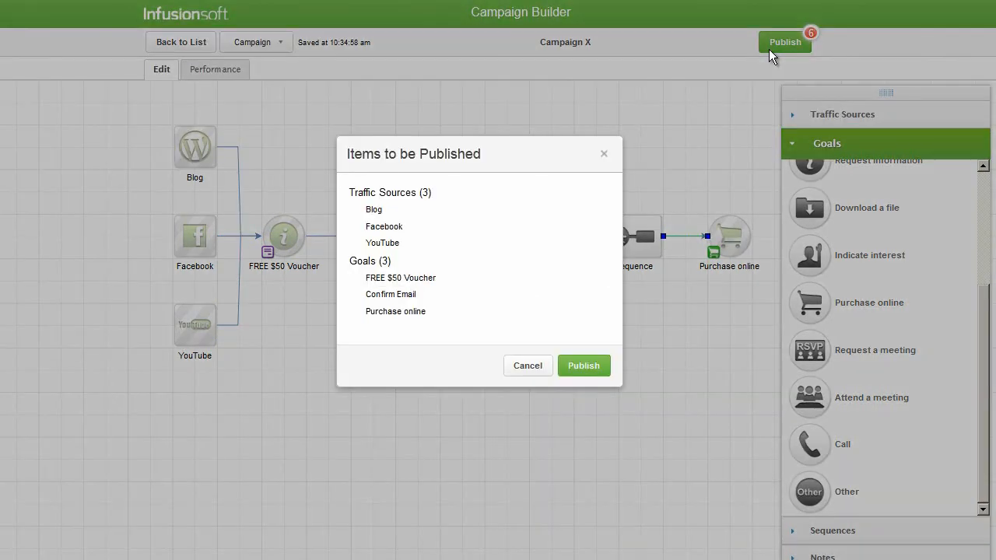
pyautogui.click(592, 371)
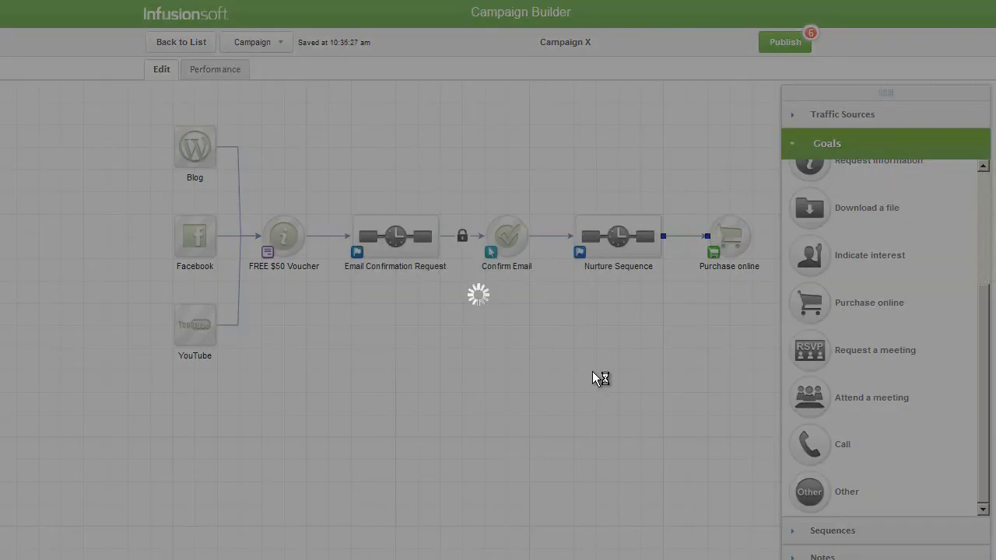